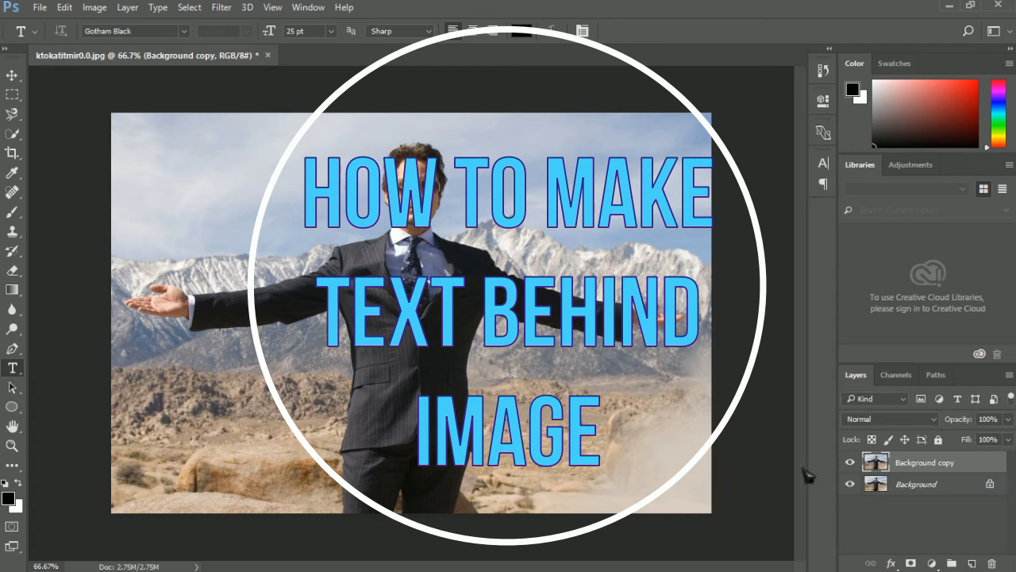
Step: Add a layer mask to the Background copy layer, hide the Background layer and brush black over part of the sky
{"action": "left_click", "coordinate": [910, 563]}
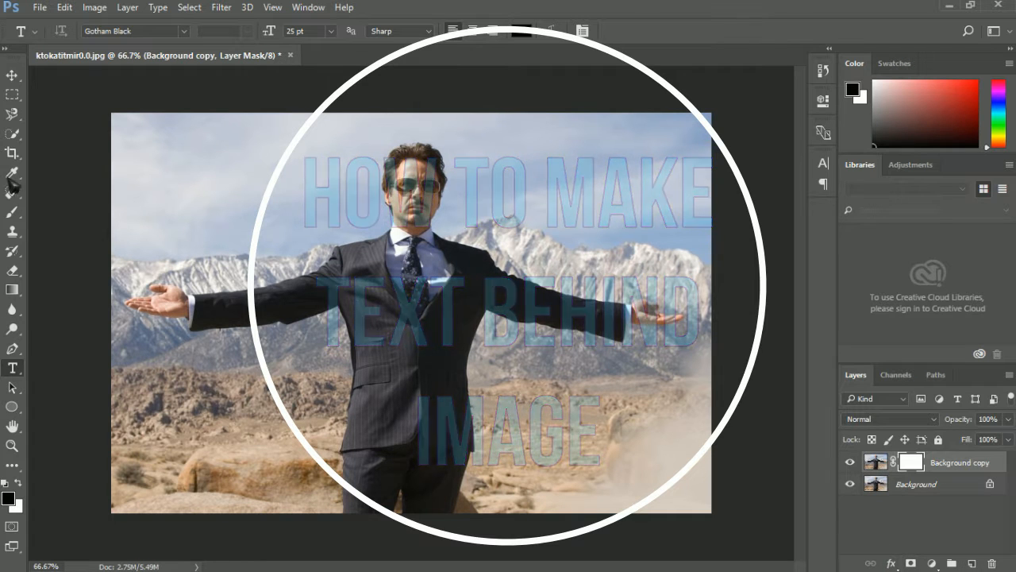
{"action": "key", "text": "b"}
{"action": "left_click_drag", "start_coordinate": [163, 231], "coordinate": [241, 213]}
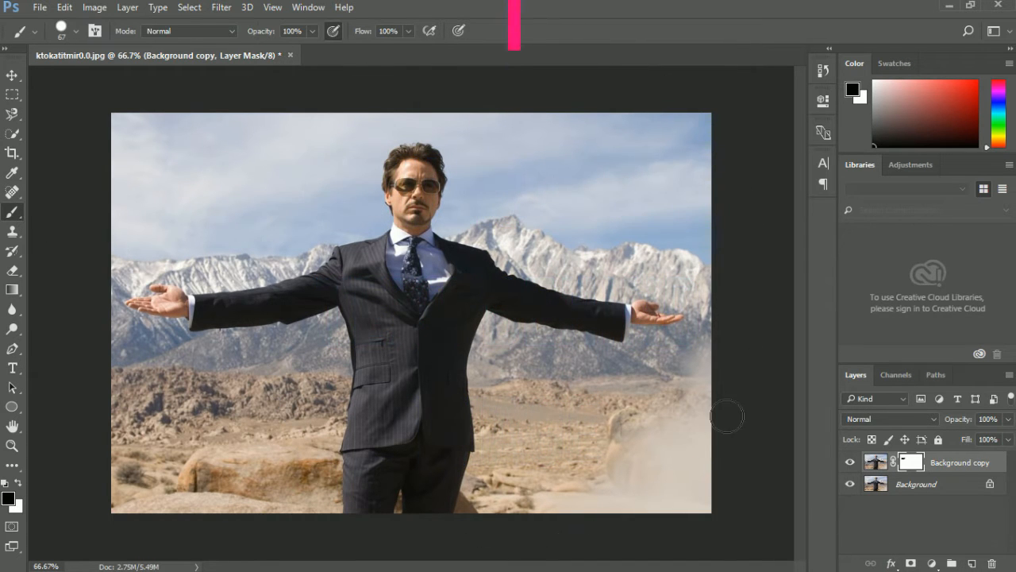
{"action": "left_click", "coordinate": [851, 484]}
{"action": "mouse_move", "coordinate": [219, 178]}
{"action": "left_mouse_down"}
{"action": "mouse_move", "coordinate": [239, 158]}
{"action": "mouse_move", "coordinate": [209, 157]}
{"action": "mouse_move", "coordinate": [145, 107]}
{"action": "mouse_move", "coordinate": [139, 256]}
{"action": "mouse_move", "coordinate": [205, 270]}
{"action": "mouse_move", "coordinate": [299, 252]}
{"action": "left_mouse_up"}
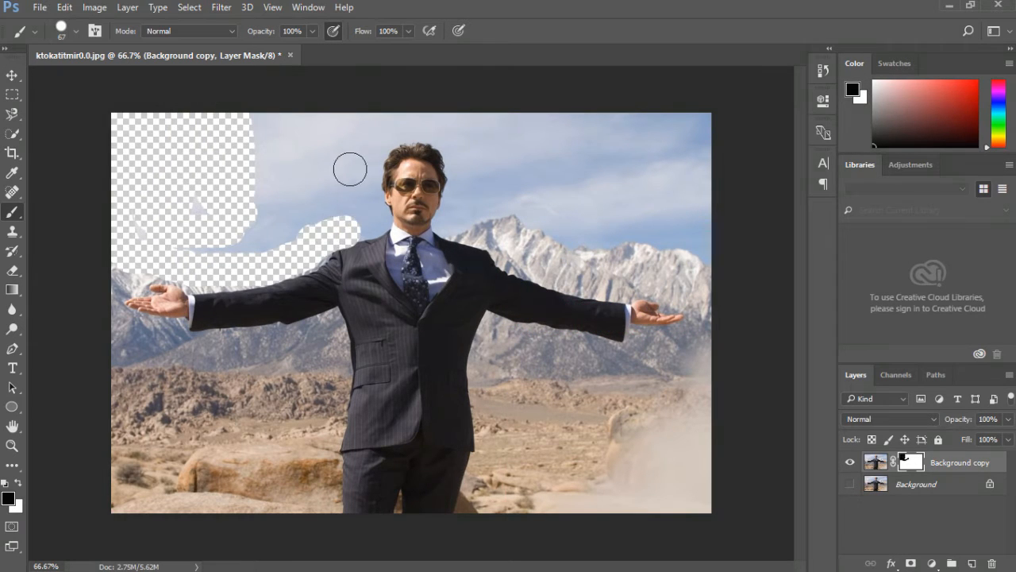
{"action": "key", "text": "ctrl+z"}
Step: Mask out the sky beside the man's head and neck and above his shoulder on the image's left half
{"action": "key", "text": "ctrl+plus"}
{"action": "key", "text": "ctrl+plus"}
{"action": "scroll", "coordinate": [336, 245], "scroll_direction": "up", "scroll_amount": 5}
{"action": "mouse_move", "coordinate": [245, 174]}
{"action": "left_mouse_down"}
{"action": "mouse_move", "coordinate": [261, 119]}
{"action": "mouse_move", "coordinate": [261, 284]}
{"action": "mouse_move", "coordinate": [302, 362]}
{"action": "mouse_move", "coordinate": [265, 392]}
{"action": "mouse_move", "coordinate": [179, 401]}
{"action": "left_mouse_up"}
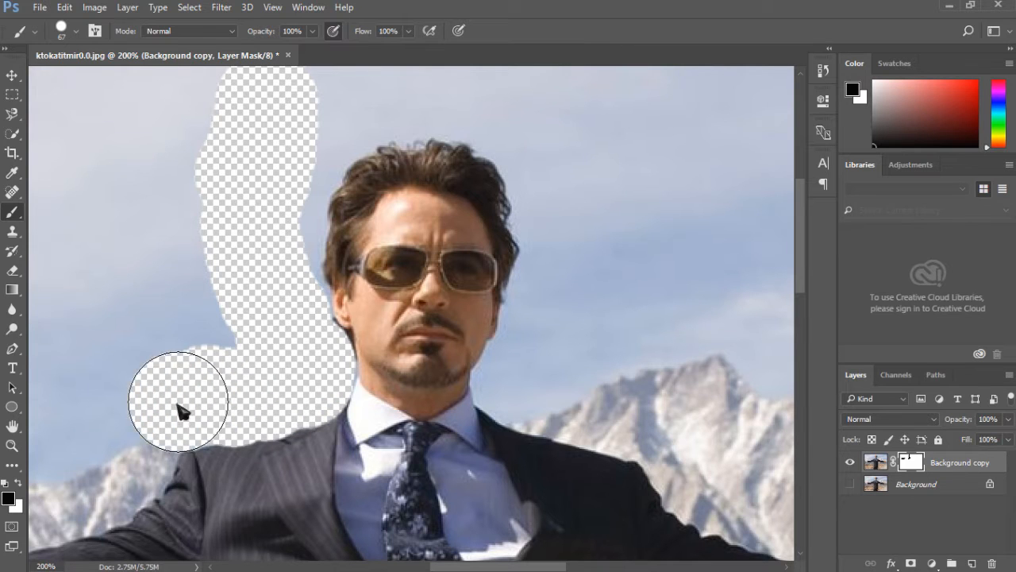
{"action": "left_click_drag", "start_coordinate": [135, 427], "coordinate": [130, 438]}
{"action": "scroll", "coordinate": [140, 336], "scroll_direction": "down", "scroll_amount": 3}
{"action": "mouse_move", "coordinate": [141, 336]}
{"action": "left_mouse_down"}
{"action": "mouse_move", "coordinate": [110, 355]}
{"action": "mouse_move", "coordinate": [80, 363]}
{"action": "left_mouse_up"}
{"action": "scroll", "coordinate": [165, 387], "scroll_direction": "left", "scroll_amount": 8}
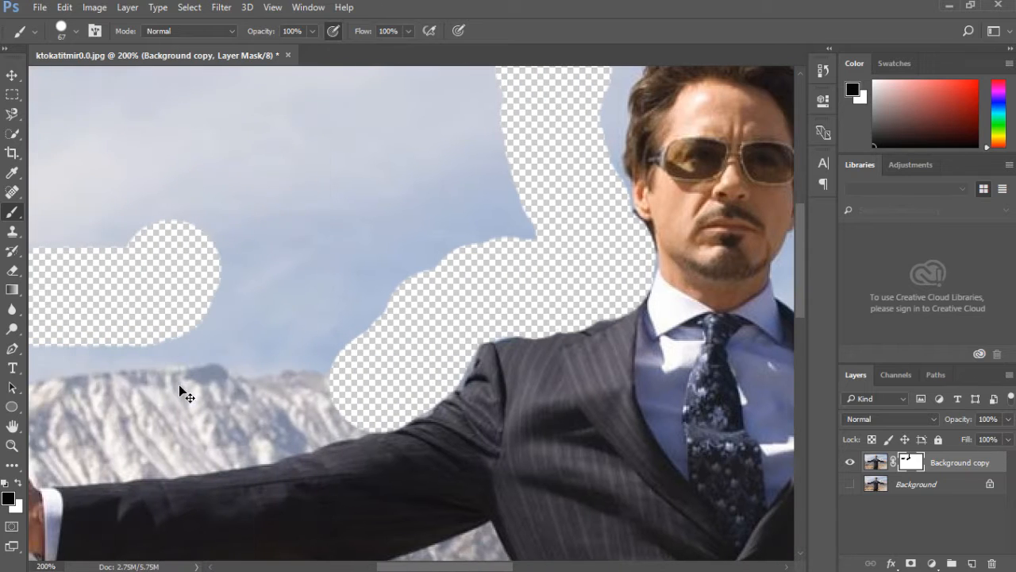
Step: Mask out the mountains above the left-hand sleeve and open hand, continuing up along the image's left border
{"action": "left_click_drag", "start_coordinate": [77, 435], "coordinate": [269, 415]}
{"action": "scroll", "coordinate": [347, 405], "scroll_direction": "left", "scroll_amount": 7}
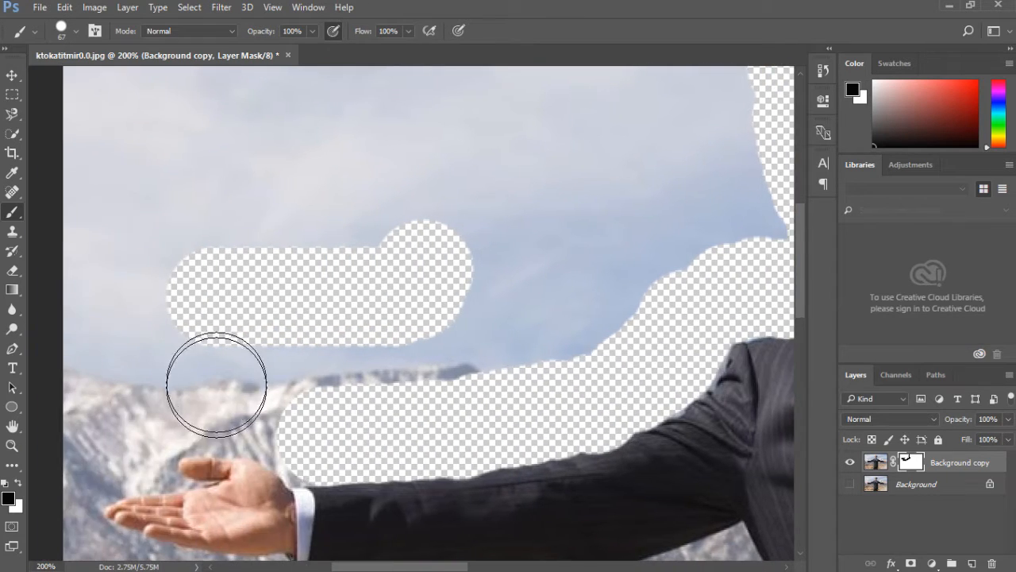
{"action": "mouse_move", "coordinate": [191, 406]}
{"action": "left_mouse_down"}
{"action": "mouse_move", "coordinate": [238, 407]}
{"action": "mouse_move", "coordinate": [332, 435]}
{"action": "mouse_move", "coordinate": [121, 367]}
{"action": "left_mouse_up"}
{"action": "mouse_move", "coordinate": [119, 425]}
{"action": "left_mouse_down"}
{"action": "mouse_move", "coordinate": [100, 436]}
{"action": "mouse_move", "coordinate": [79, 317]}
{"action": "mouse_move", "coordinate": [77, 87]}
{"action": "left_mouse_up"}
{"action": "scroll", "coordinate": [138, 263], "scroll_direction": "up", "scroll_amount": 6}
{"action": "left_click_drag", "start_coordinate": [97, 190], "coordinate": [92, 202]}
Step: Mask out the remaining sky above the left-hand arm, between the image border and the man's head
{"action": "mouse_move", "coordinate": [93, 242]}
{"action": "left_mouse_down"}
{"action": "mouse_move", "coordinate": [424, 164]}
{"action": "mouse_move", "coordinate": [730, 192]}
{"action": "mouse_move", "coordinate": [108, 261]}
{"action": "mouse_move", "coordinate": [800, 258]}
{"action": "mouse_move", "coordinate": [595, 465]}
{"action": "mouse_move", "coordinate": [118, 427]}
{"action": "mouse_move", "coordinate": [749, 325]}
{"action": "left_mouse_up"}
{"action": "scroll", "coordinate": [575, 360], "scroll_direction": "down", "scroll_amount": 3}
{"action": "mouse_move", "coordinate": [575, 359]}
{"action": "left_mouse_down"}
{"action": "mouse_move", "coordinate": [415, 418]}
{"action": "mouse_move", "coordinate": [174, 408]}
{"action": "mouse_move", "coordinate": [148, 363]}
{"action": "left_mouse_up"}
{"action": "scroll", "coordinate": [356, 379], "scroll_direction": "left", "scroll_amount": 1}
{"action": "scroll", "coordinate": [344, 334], "scroll_direction": "right", "scroll_amount": 4}
{"action": "scroll", "coordinate": [373, 317], "scroll_direction": "right", "scroll_amount": 3}
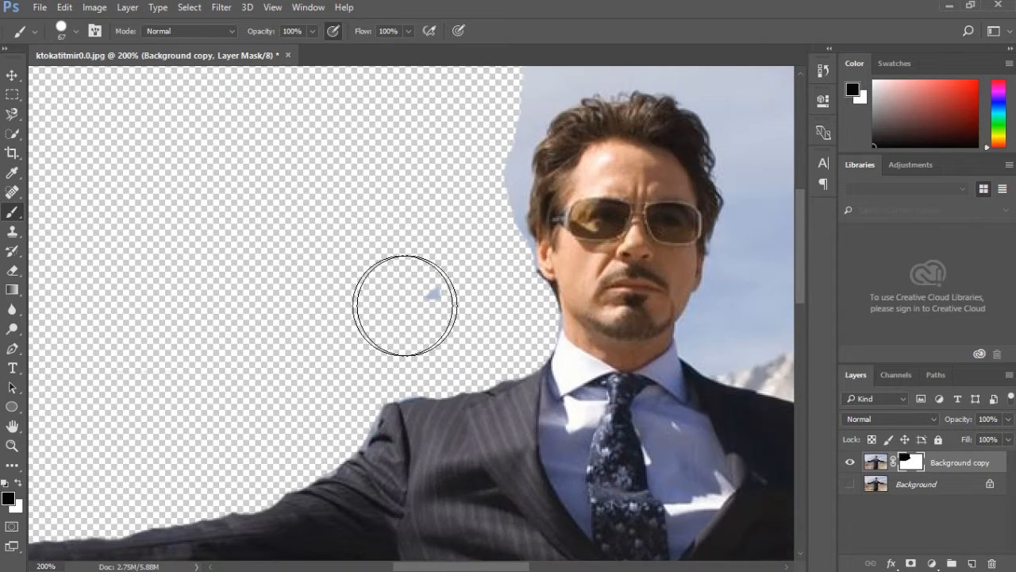
Step: Mask out the sky above the hair, across the image's upper edge and down toward the right-hand shoulder
{"action": "scroll", "coordinate": [421, 238], "scroll_direction": "up", "scroll_amount": 3}
{"action": "mouse_move", "coordinate": [426, 199]}
{"action": "left_mouse_down"}
{"action": "mouse_move", "coordinate": [589, 178]}
{"action": "mouse_move", "coordinate": [545, 184]}
{"action": "mouse_move", "coordinate": [477, 291]}
{"action": "mouse_move", "coordinate": [474, 381]}
{"action": "left_mouse_up"}
{"action": "scroll", "coordinate": [377, 255], "scroll_direction": "right", "scroll_amount": 2}
{"action": "scroll", "coordinate": [317, 223], "scroll_direction": "right", "scroll_amount": 10}
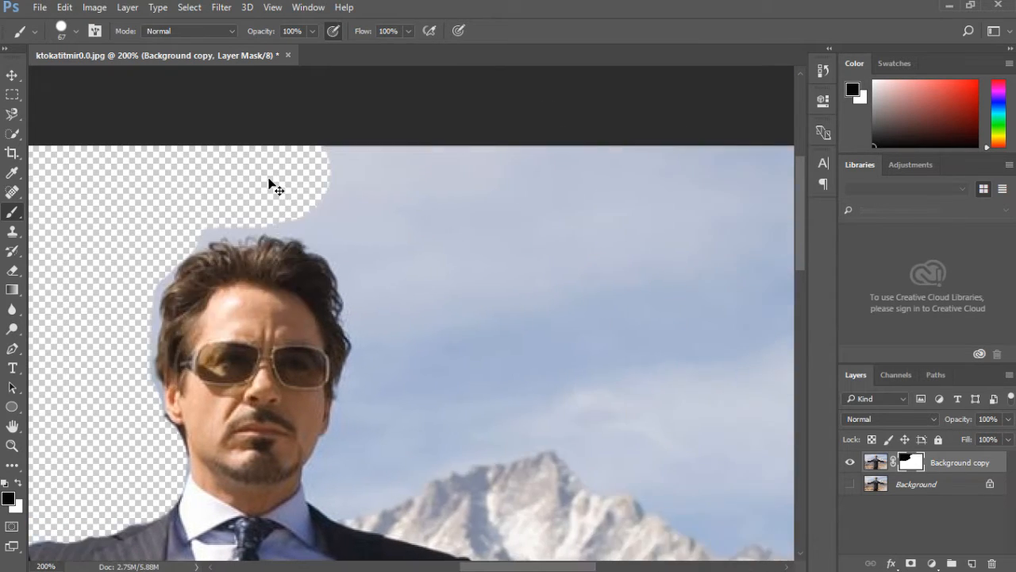
{"action": "mouse_move", "coordinate": [186, 170]}
{"action": "left_mouse_down"}
{"action": "mouse_move", "coordinate": [575, 204]}
{"action": "mouse_move", "coordinate": [802, 186]}
{"action": "left_mouse_up"}
{"action": "scroll", "coordinate": [579, 232], "scroll_direction": "right", "scroll_amount": 1}
{"action": "scroll", "coordinate": [578, 233], "scroll_direction": "right", "scroll_amount": 6}
{"action": "mouse_move", "coordinate": [476, 190]}
{"action": "left_mouse_down"}
{"action": "mouse_move", "coordinate": [612, 162]}
{"action": "mouse_move", "coordinate": [682, 387]}
{"action": "mouse_move", "coordinate": [675, 410]}
{"action": "left_mouse_up"}
Step: Mask out the large remaining area of sky and mountains above the right-hand arm
{"action": "key", "text": "ctrl+minus"}
{"action": "key", "text": "ctrl+minus"}
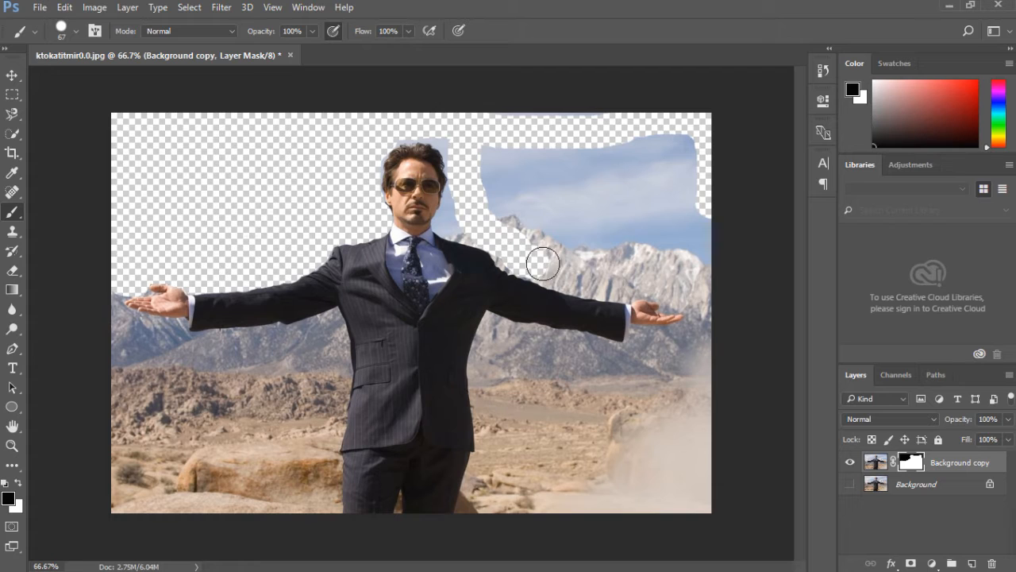
{"action": "mouse_move", "coordinate": [703, 185]}
{"action": "left_mouse_down"}
{"action": "mouse_move", "coordinate": [616, 152]}
{"action": "mouse_move", "coordinate": [547, 151]}
{"action": "left_mouse_up"}
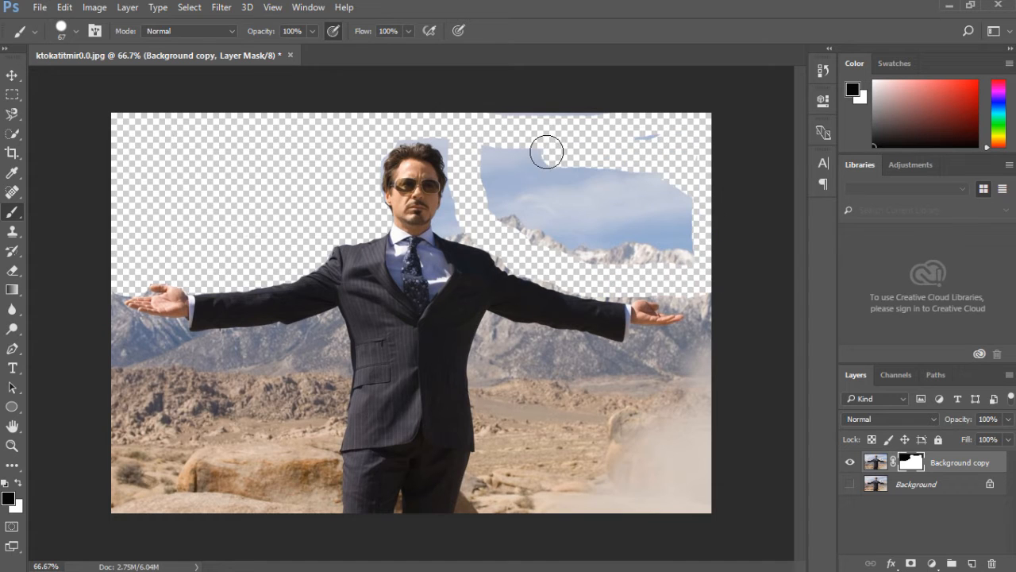
{"action": "mouse_move", "coordinate": [528, 227]}
{"action": "left_mouse_down"}
{"action": "mouse_move", "coordinate": [681, 193]}
{"action": "mouse_move", "coordinate": [639, 273]}
{"action": "left_mouse_up"}
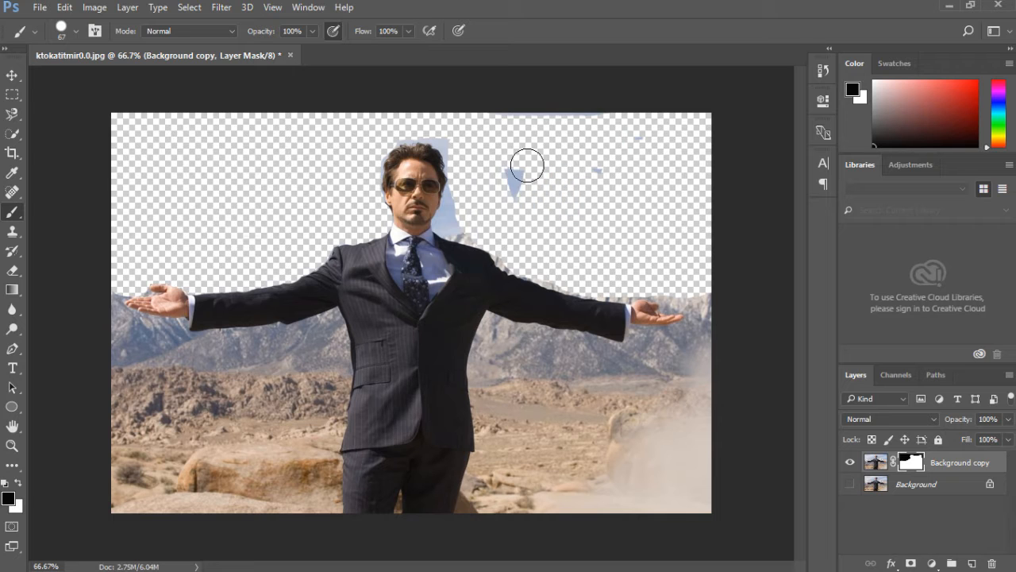
Step: Mask out a patch of mountains and desert beside the right-hand edge of the jacket
{"action": "key", "text": "ctrl+plus"}
{"action": "key", "text": "ctrl+plus"}
{"action": "scroll", "coordinate": [442, 233], "scroll_direction": "down", "scroll_amount": 5}
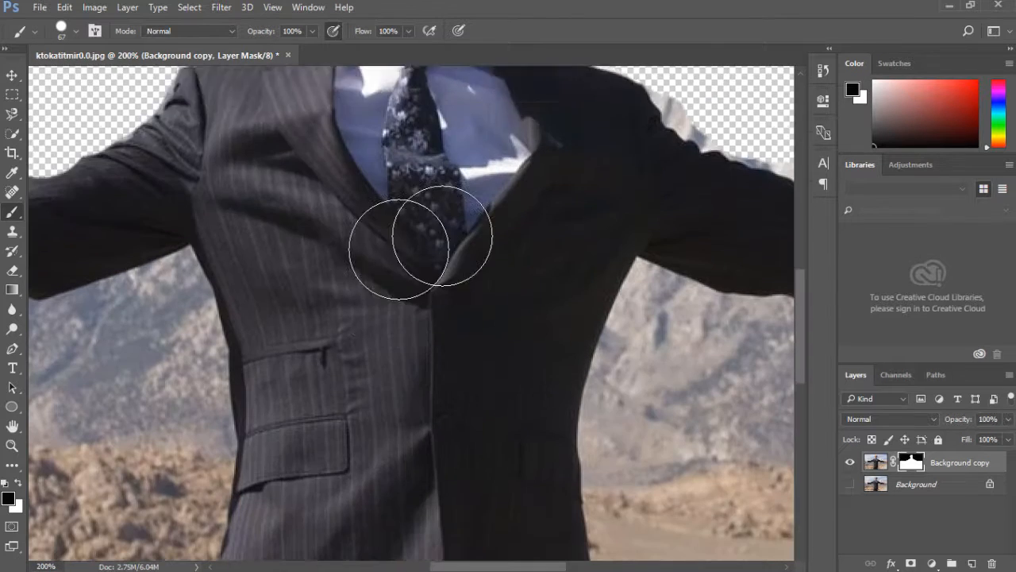
{"action": "left_click_drag", "start_coordinate": [633, 305], "coordinate": [615, 373]}
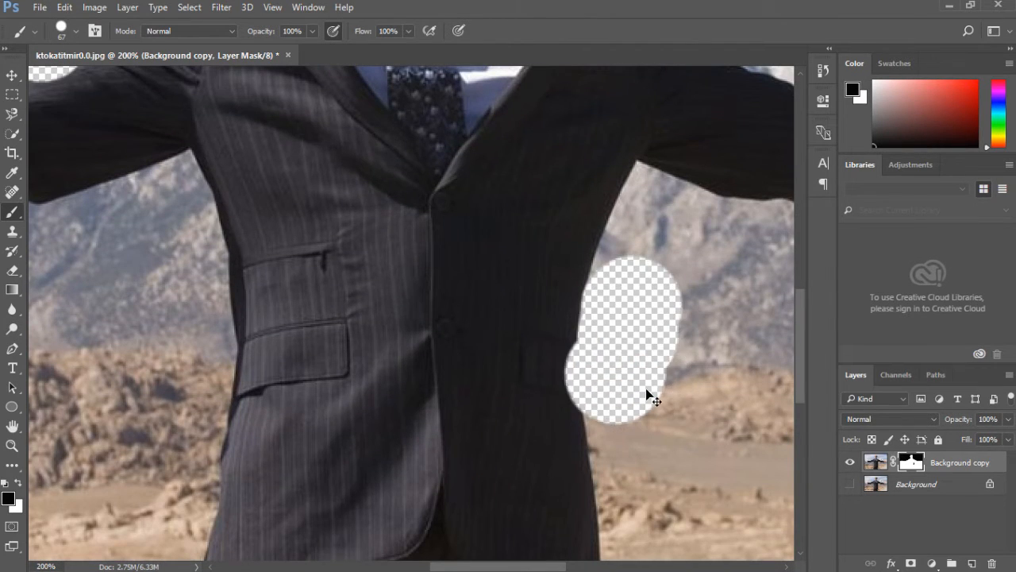
Step: Clean the leftover sky from the mask around the right-hand side of the face and above the hair
{"action": "scroll", "coordinate": [636, 291], "scroll_direction": "up", "scroll_amount": 10}
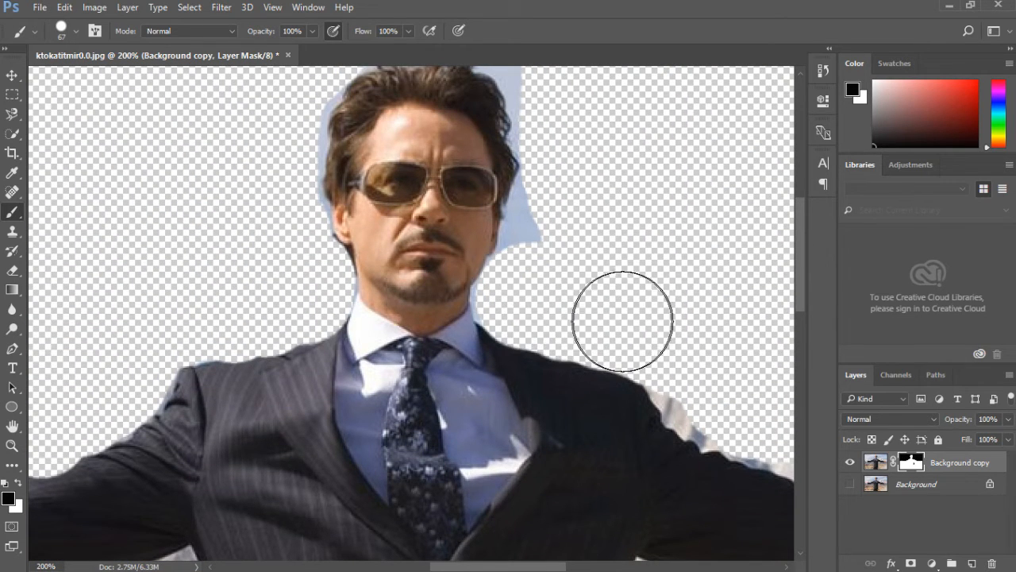
{"action": "left_click_drag", "start_coordinate": [550, 252], "coordinate": [553, 241]}
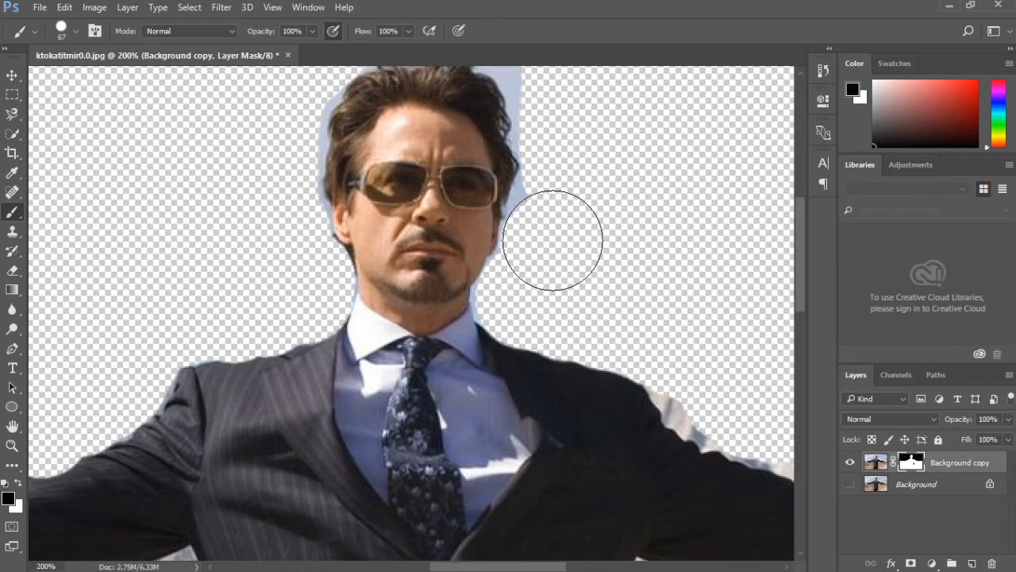
{"action": "scroll", "coordinate": [568, 254], "scroll_direction": "up", "scroll_amount": 3}
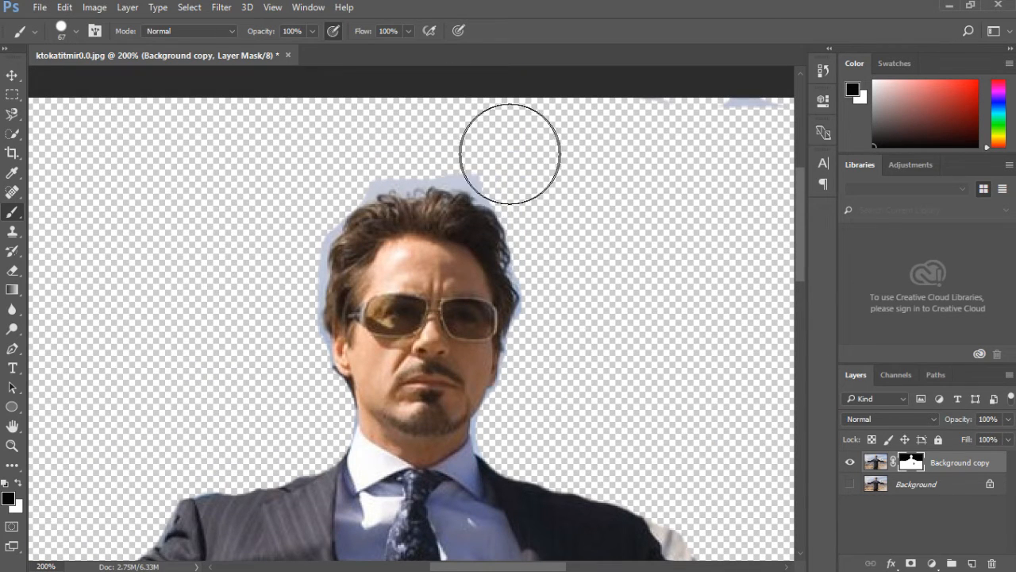
{"action": "scroll", "coordinate": [574, 277], "scroll_direction": "down", "scroll_amount": 1}
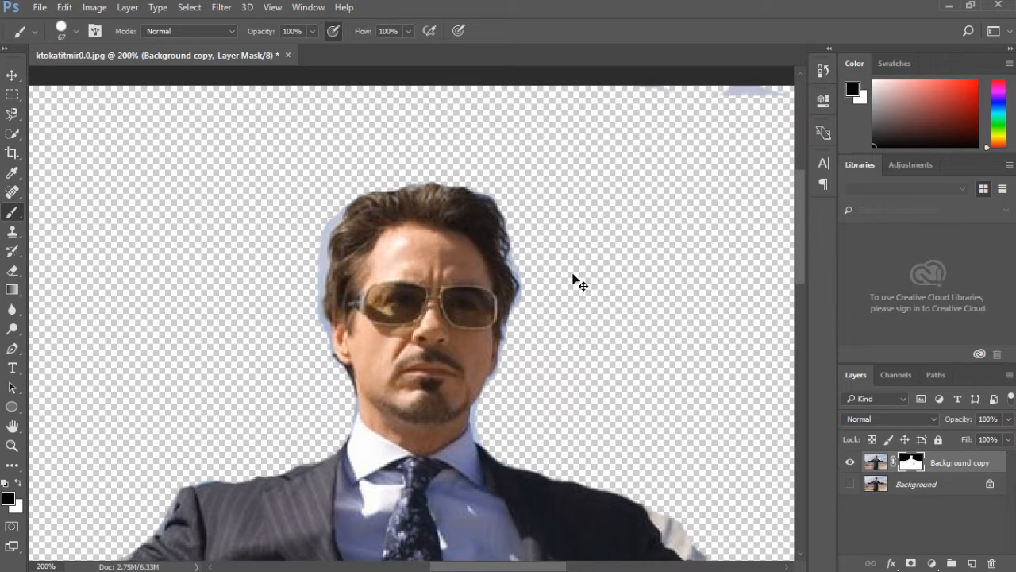
Step: Mask out the mountain remnants along the upper edge of the right-hand arm and around the open hand
{"action": "scroll", "coordinate": [588, 305], "scroll_direction": "right", "scroll_amount": 3}
{"action": "scroll", "coordinate": [580, 350], "scroll_direction": "down", "scroll_amount": 9}
{"action": "scroll", "coordinate": [572, 370], "scroll_direction": "right", "scroll_amount": 8}
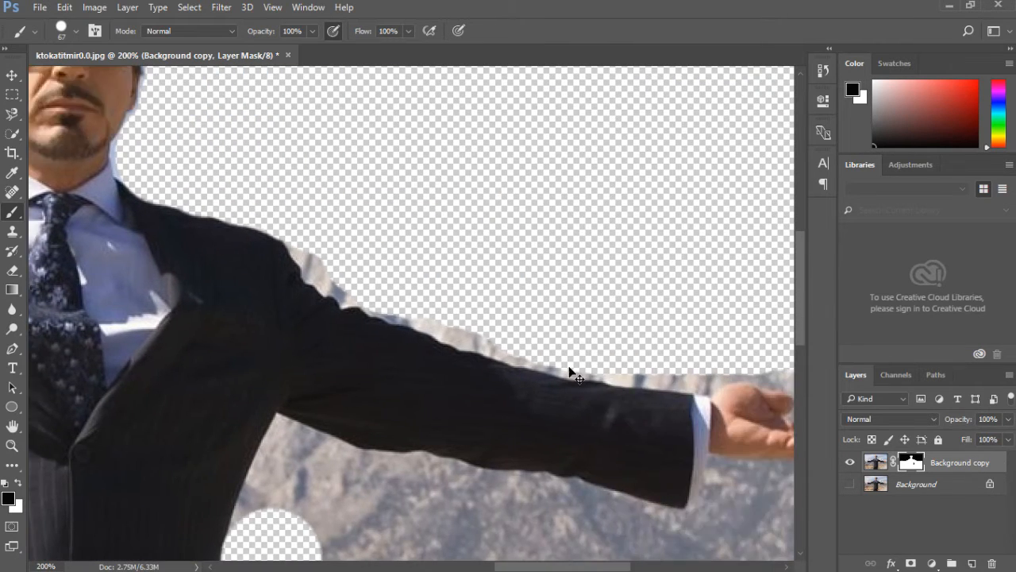
{"action": "mouse_move", "coordinate": [254, 193]}
{"action": "left_mouse_down"}
{"action": "mouse_move", "coordinate": [256, 211]}
{"action": "mouse_move", "coordinate": [302, 223]}
{"action": "mouse_move", "coordinate": [327, 243]}
{"action": "mouse_move", "coordinate": [495, 291]}
{"action": "mouse_move", "coordinate": [584, 304]}
{"action": "mouse_move", "coordinate": [665, 296]}
{"action": "left_mouse_up"}
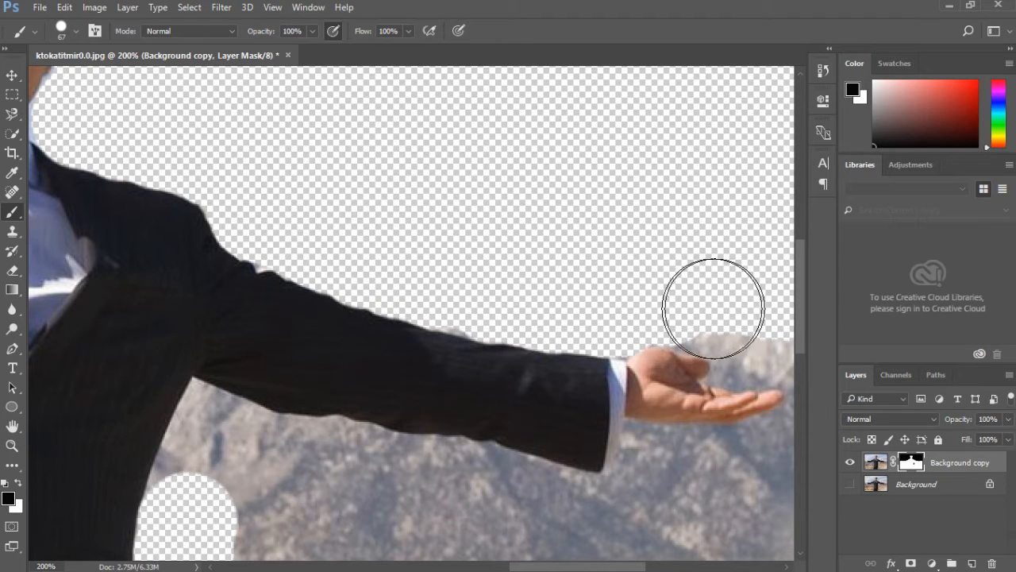
{"action": "mouse_move", "coordinate": [710, 336]}
{"action": "left_mouse_down"}
{"action": "mouse_move", "coordinate": [516, 325]}
{"action": "mouse_move", "coordinate": [612, 331]}
{"action": "mouse_move", "coordinate": [591, 422]}
{"action": "mouse_move", "coordinate": [514, 457]}
{"action": "mouse_move", "coordinate": [437, 460]}
{"action": "left_mouse_up"}
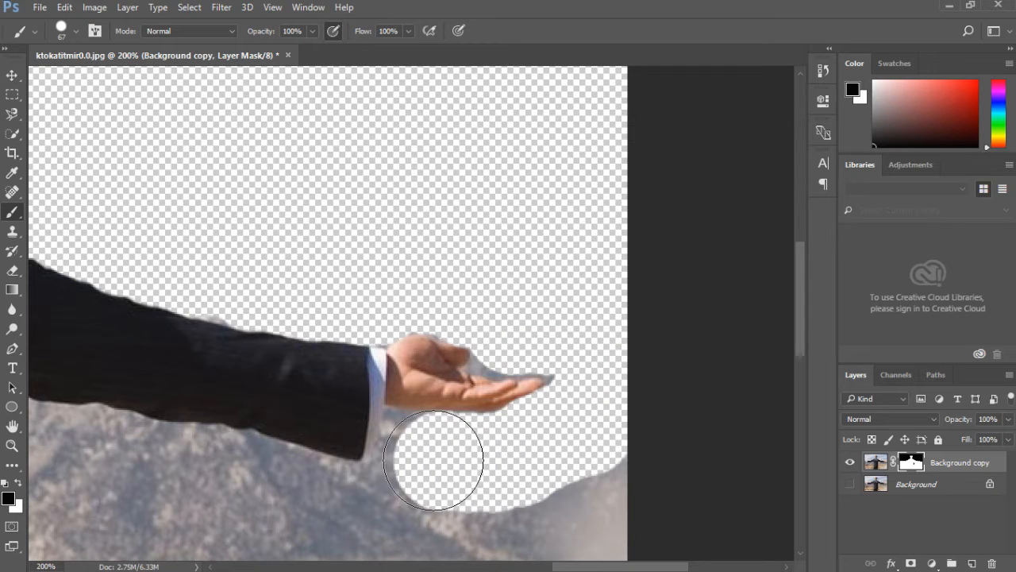
Step: Mask out the strip down the image's right border, the lower corner and the desert beside the trousers and jacket
{"action": "scroll", "coordinate": [458, 455], "scroll_direction": "down", "scroll_amount": 5}
{"action": "left_click_drag", "start_coordinate": [593, 287], "coordinate": [614, 433]}
{"action": "scroll", "coordinate": [614, 434], "scroll_direction": "down", "scroll_amount": 2}
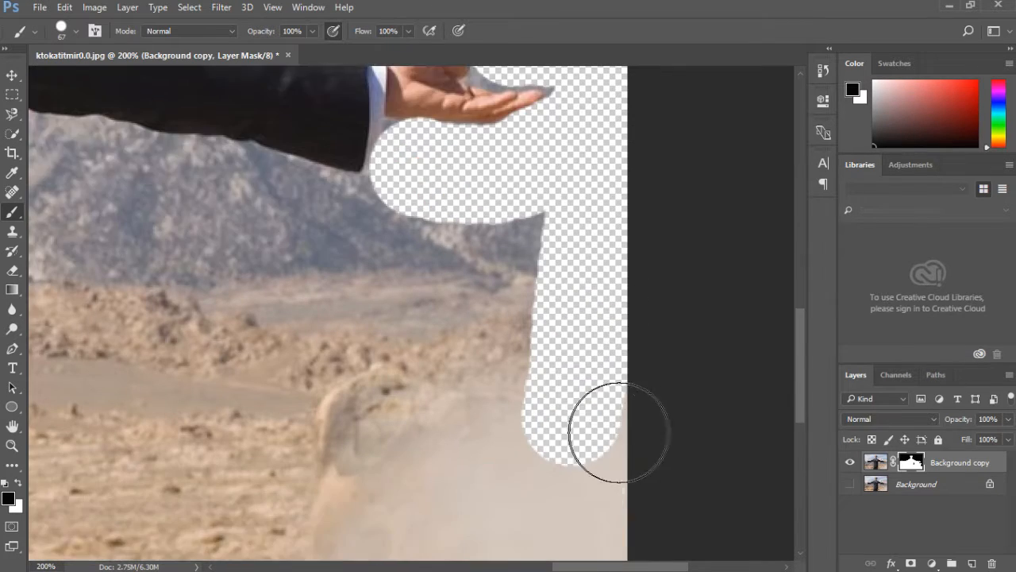
{"action": "scroll", "coordinate": [612, 318], "scroll_direction": "down", "scroll_amount": 5}
{"action": "mouse_move", "coordinate": [608, 198]}
{"action": "left_mouse_down"}
{"action": "mouse_move", "coordinate": [581, 433]}
{"action": "mouse_move", "coordinate": [274, 486]}
{"action": "left_mouse_up"}
Step: Mask out the mountains directly beneath the right-hand sleeve, from the armpit to the cuff
{"action": "key", "text": "ctrl+minus"}
{"action": "key", "text": "ctrl+minus"}
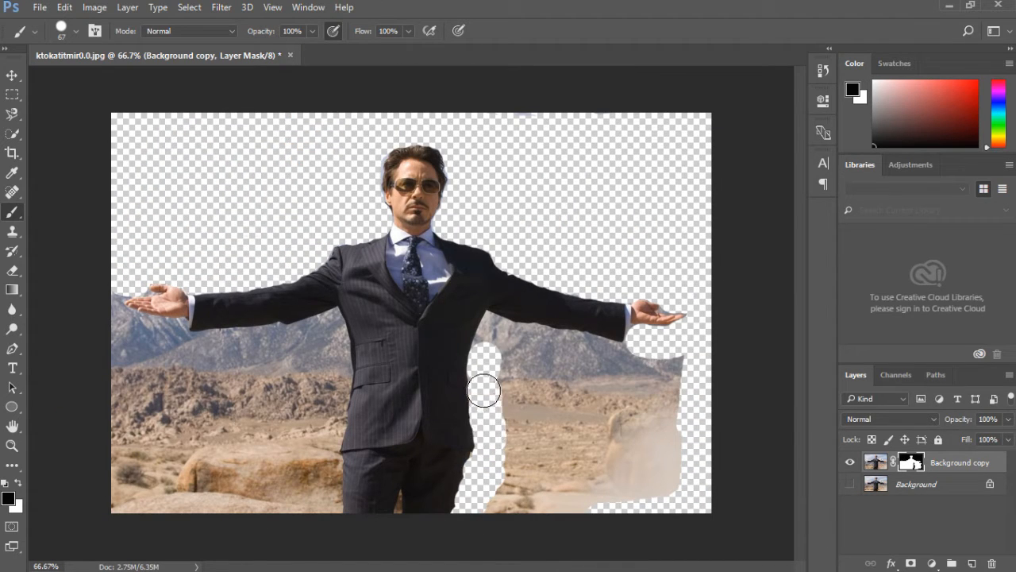
{"action": "key", "text": "ctrl+plus"}
{"action": "key", "text": "ctrl+plus"}
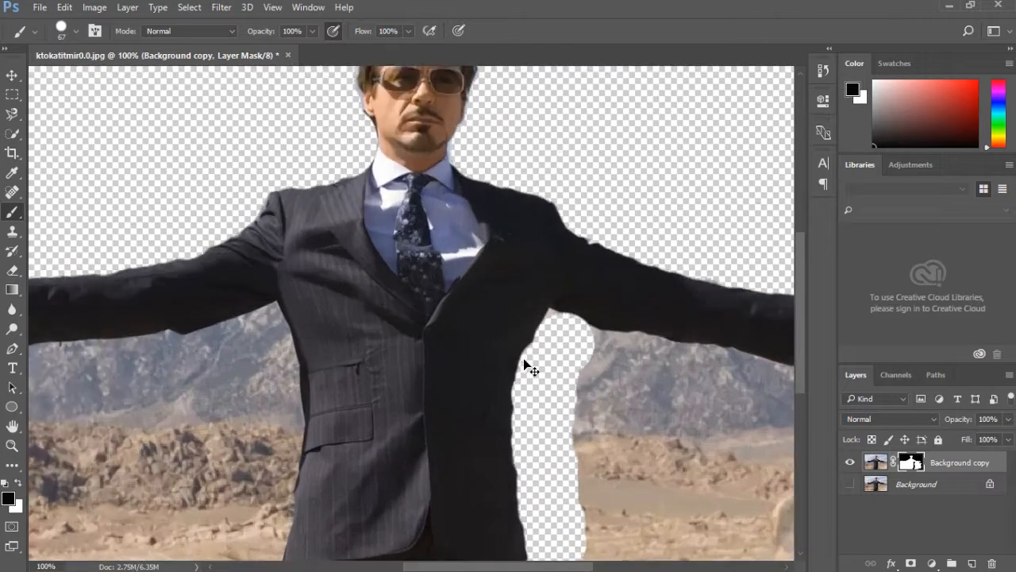
{"action": "scroll", "coordinate": [516, 365], "scroll_direction": "right", "scroll_amount": 5}
{"action": "mouse_move", "coordinate": [424, 395]}
{"action": "left_mouse_down"}
{"action": "mouse_move", "coordinate": [477, 390]}
{"action": "mouse_move", "coordinate": [722, 436]}
{"action": "mouse_move", "coordinate": [782, 460]}
{"action": "left_mouse_up"}
{"action": "scroll", "coordinate": [567, 461], "scroll_direction": "right", "scroll_amount": 2}
{"action": "scroll", "coordinate": [567, 461], "scroll_direction": "right", "scroll_amount": 5}
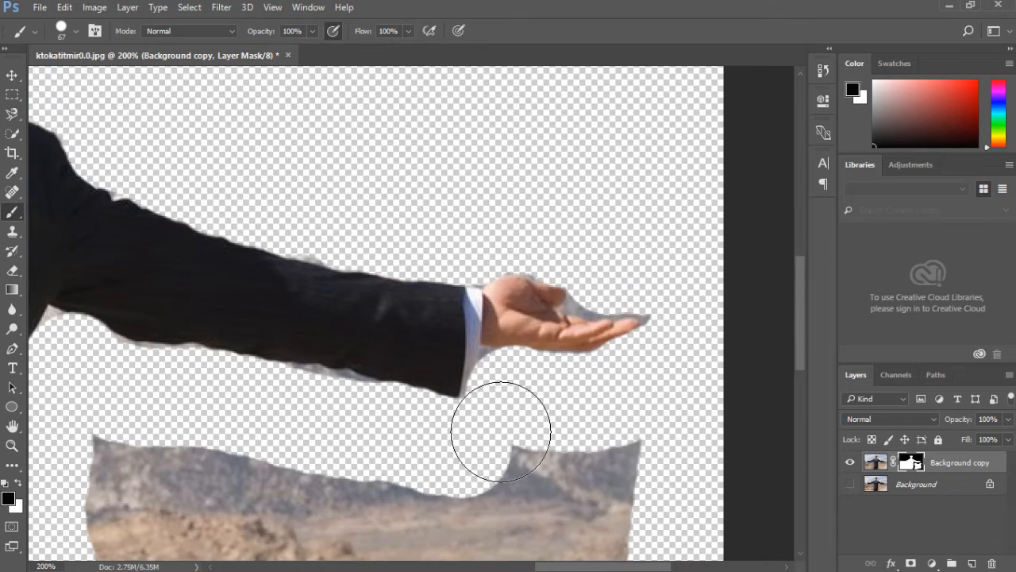
Step: Mask out all the remaining desert and dust in the lower-right area of the image
{"action": "scroll", "coordinate": [500, 431], "scroll_direction": "down", "scroll_amount": 5}
{"action": "mouse_move", "coordinate": [103, 238]}
{"action": "left_mouse_down"}
{"action": "mouse_move", "coordinate": [352, 227]}
{"action": "mouse_move", "coordinate": [609, 321]}
{"action": "left_mouse_up"}
{"action": "scroll", "coordinate": [609, 322], "scroll_direction": "down", "scroll_amount": 5}
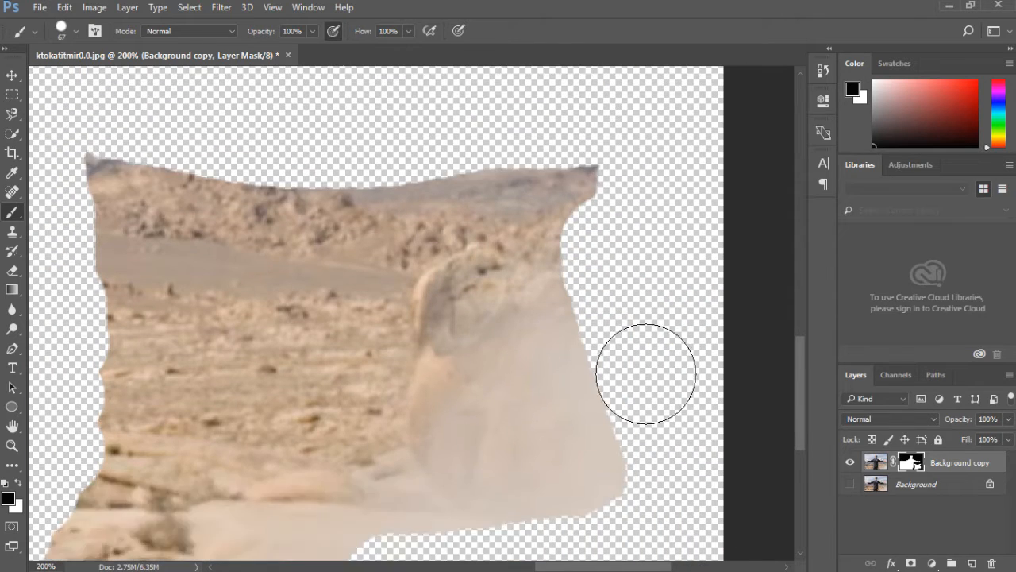
{"action": "mouse_move", "coordinate": [416, 545]}
{"action": "left_mouse_down"}
{"action": "mouse_move", "coordinate": [534, 295]}
{"action": "mouse_move", "coordinate": [593, 274]}
{"action": "mouse_move", "coordinate": [576, 131]}
{"action": "left_mouse_up"}
{"action": "scroll", "coordinate": [408, 431], "scroll_direction": "up", "scroll_amount": 2}
{"action": "scroll", "coordinate": [409, 431], "scroll_direction": "up", "scroll_amount": 2}
{"action": "mouse_move", "coordinate": [616, 234]}
{"action": "left_mouse_down"}
{"action": "mouse_move", "coordinate": [334, 252]}
{"action": "mouse_move", "coordinate": [141, 237]}
{"action": "mouse_move", "coordinate": [111, 306]}
{"action": "mouse_move", "coordinate": [536, 340]}
{"action": "mouse_move", "coordinate": [248, 402]}
{"action": "mouse_move", "coordinate": [91, 412]}
{"action": "mouse_move", "coordinate": [432, 465]}
{"action": "left_mouse_up"}
{"action": "scroll", "coordinate": [397, 420], "scroll_direction": "down", "scroll_amount": 5}
{"action": "left_click_drag", "start_coordinate": [397, 420], "coordinate": [204, 326]}
{"action": "left_click_drag", "start_coordinate": [215, 391], "coordinate": [86, 465]}
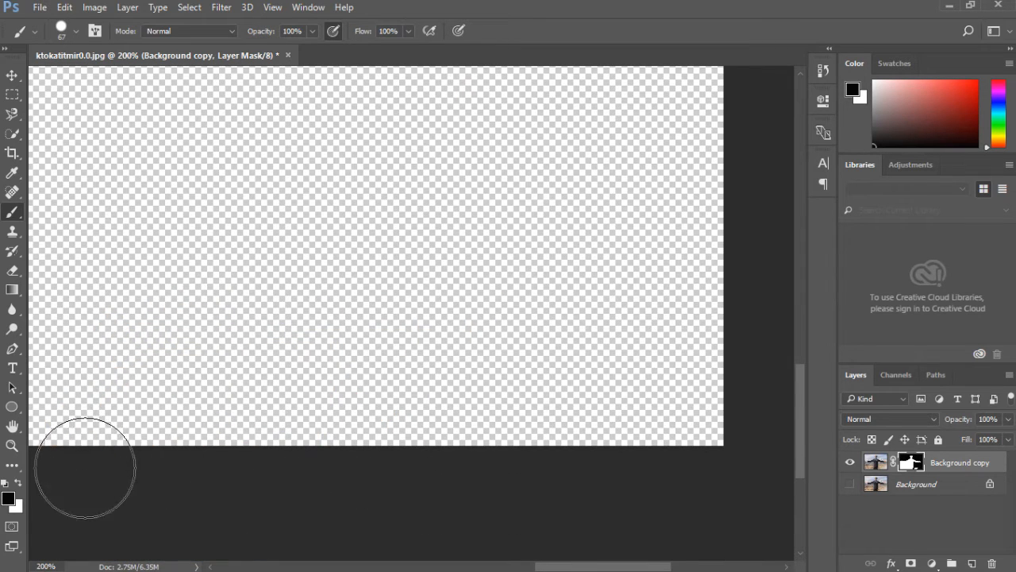
Step: Mask out the mountains and desert under the left-hand arm and beside the jacket and trousers
{"action": "scroll", "coordinate": [345, 413], "scroll_direction": "left", "scroll_amount": 10}
{"action": "scroll", "coordinate": [344, 414], "scroll_direction": "left", "scroll_amount": 8}
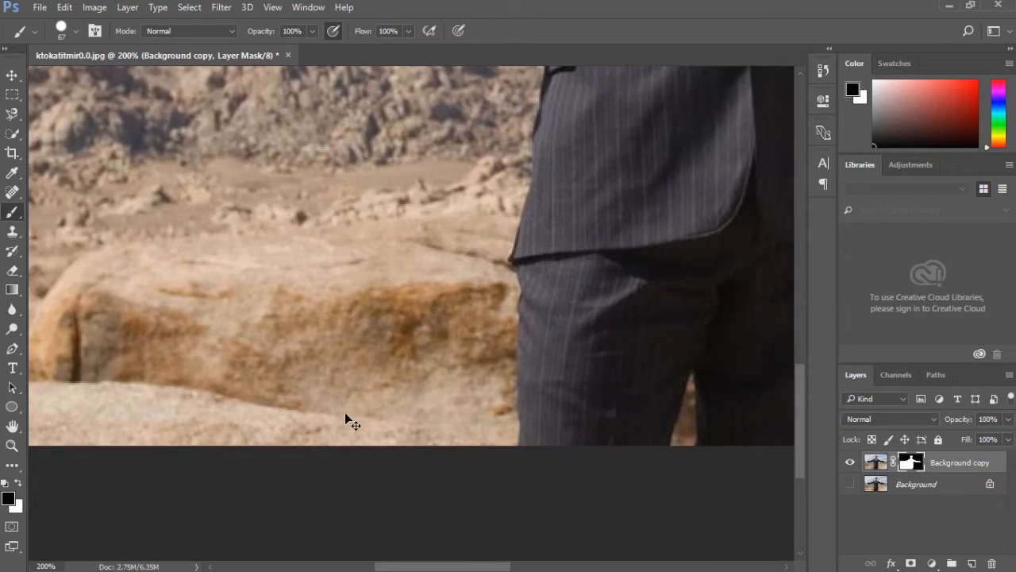
{"action": "key", "text": "ctrl+minus"}
{"action": "scroll", "coordinate": [344, 413], "scroll_direction": "up", "scroll_amount": 2}
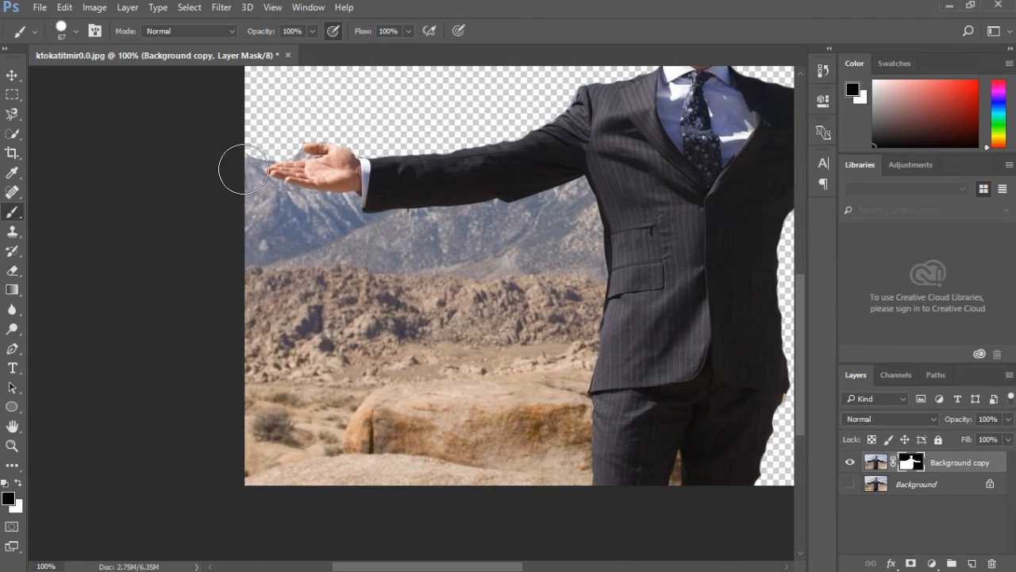
{"action": "left_click_drag", "start_coordinate": [254, 205], "coordinate": [337, 218]}
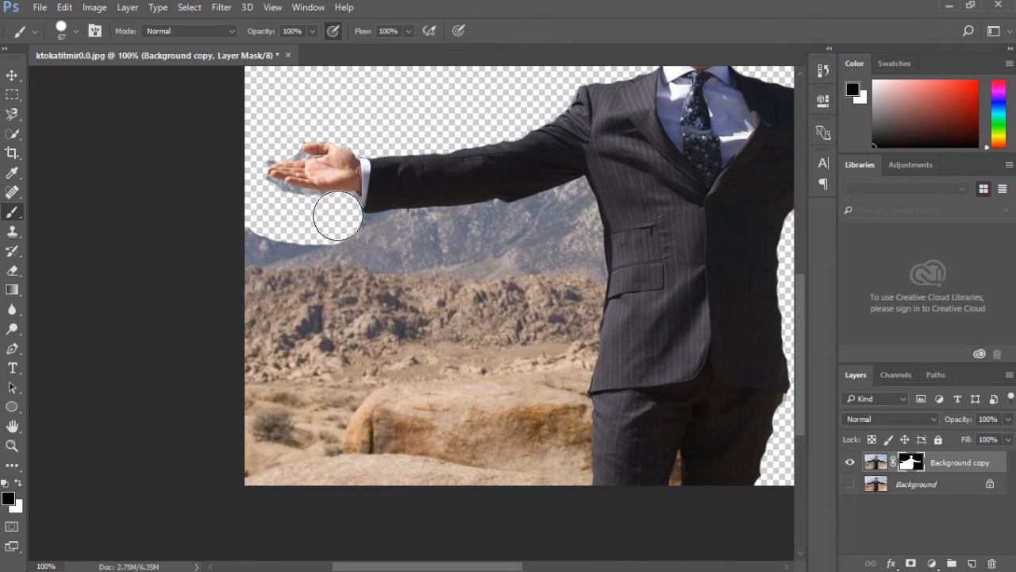
{"action": "left_click_drag", "start_coordinate": [366, 237], "coordinate": [542, 217]}
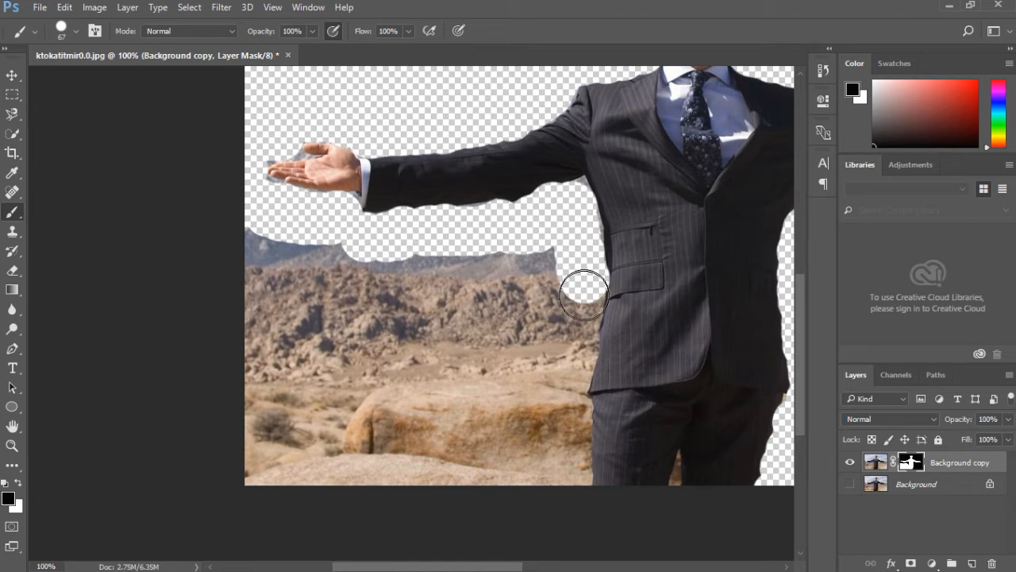
{"action": "mouse_move", "coordinate": [568, 411]}
{"action": "left_mouse_down"}
{"action": "mouse_move", "coordinate": [569, 476]}
{"action": "mouse_move", "coordinate": [242, 481]}
{"action": "mouse_move", "coordinate": [256, 376]}
{"action": "mouse_move", "coordinate": [238, 251]}
{"action": "mouse_move", "coordinate": [274, 245]}
{"action": "mouse_move", "coordinate": [362, 287]}
{"action": "mouse_move", "coordinate": [376, 268]}
{"action": "mouse_move", "coordinate": [290, 381]}
{"action": "mouse_move", "coordinate": [420, 290]}
{"action": "mouse_move", "coordinate": [380, 323]}
{"action": "mouse_move", "coordinate": [325, 401]}
{"action": "mouse_move", "coordinate": [290, 403]}
{"action": "mouse_move", "coordinate": [285, 446]}
{"action": "mouse_move", "coordinate": [345, 441]}
{"action": "mouse_move", "coordinate": [368, 393]}
{"action": "mouse_move", "coordinate": [395, 460]}
{"action": "mouse_move", "coordinate": [469, 446]}
{"action": "mouse_move", "coordinate": [544, 408]}
{"action": "mouse_move", "coordinate": [548, 285]}
{"action": "mouse_move", "coordinate": [531, 254]}
{"action": "mouse_move", "coordinate": [448, 262]}
{"action": "mouse_move", "coordinate": [398, 468]}
{"action": "mouse_move", "coordinate": [464, 423]}
{"action": "mouse_move", "coordinate": [486, 320]}
{"action": "mouse_move", "coordinate": [438, 363]}
{"action": "left_mouse_up"}
Step: Check the outline of the cut-out man and make the Background layer visible again
{"action": "scroll", "coordinate": [492, 386], "scroll_direction": "up", "scroll_amount": 5}
{"action": "scroll", "coordinate": [508, 429], "scroll_direction": "left", "scroll_amount": 2}
{"action": "scroll", "coordinate": [492, 405], "scroll_direction": "right", "scroll_amount": 8}
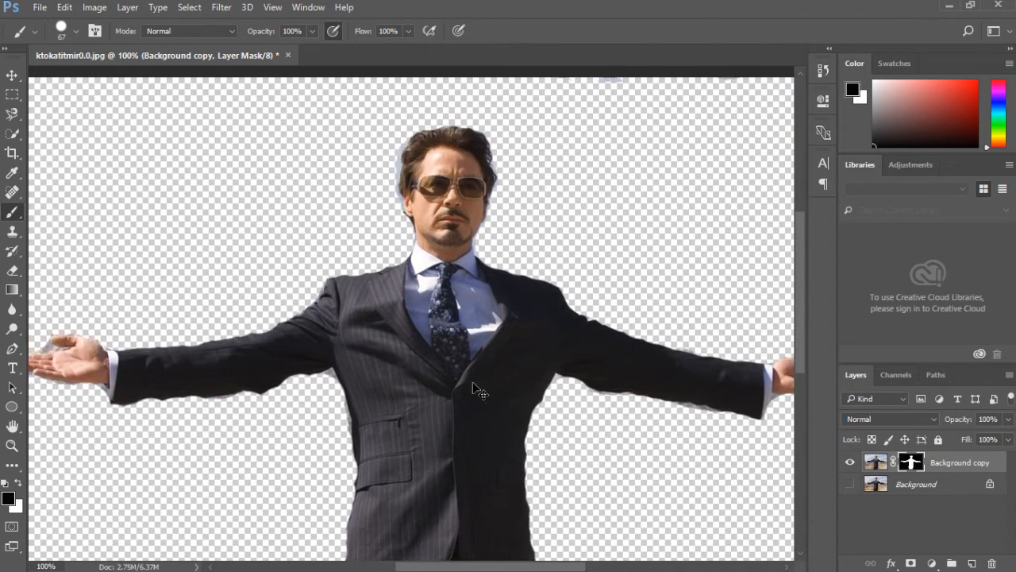
{"action": "scroll", "coordinate": [466, 384], "scroll_direction": "down", "scroll_amount": 4}
{"action": "scroll", "coordinate": [466, 387], "scroll_direction": "left", "scroll_amount": 2}
{"action": "scroll", "coordinate": [466, 386], "scroll_direction": "up", "scroll_amount": 4}
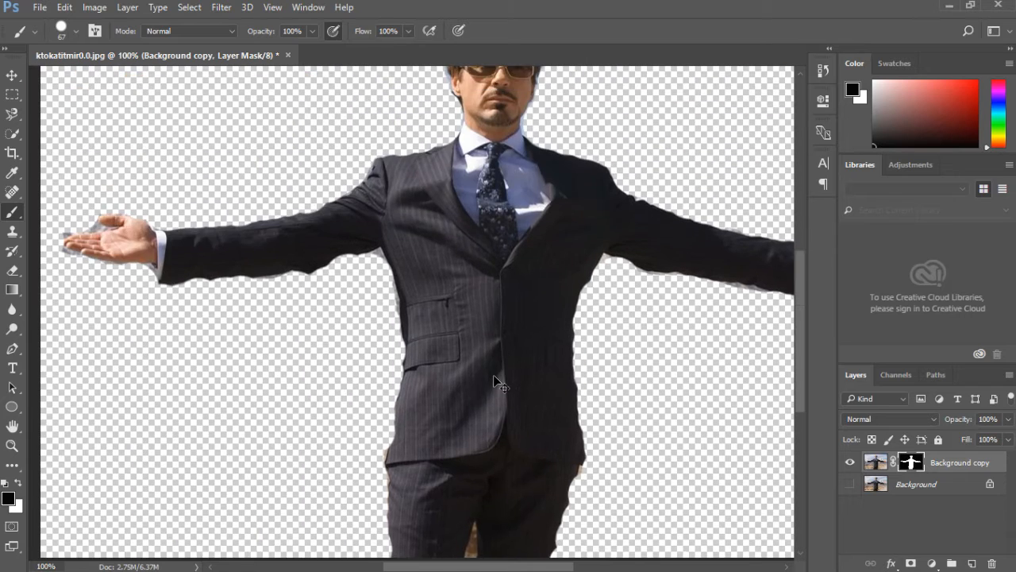
{"action": "scroll", "coordinate": [494, 376], "scroll_direction": "down", "scroll_amount": 1}
{"action": "left_click", "coordinate": [851, 483]}
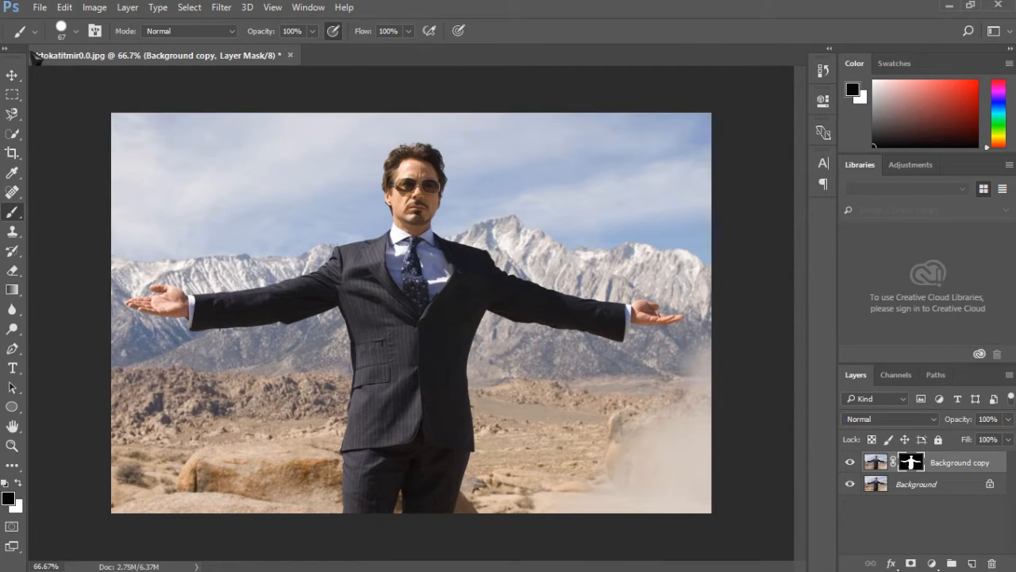
Step: Add the text "I am" in black 25 pt Gotham Black in the sky beside the man's head
{"action": "left_click", "coordinate": [12, 367]}
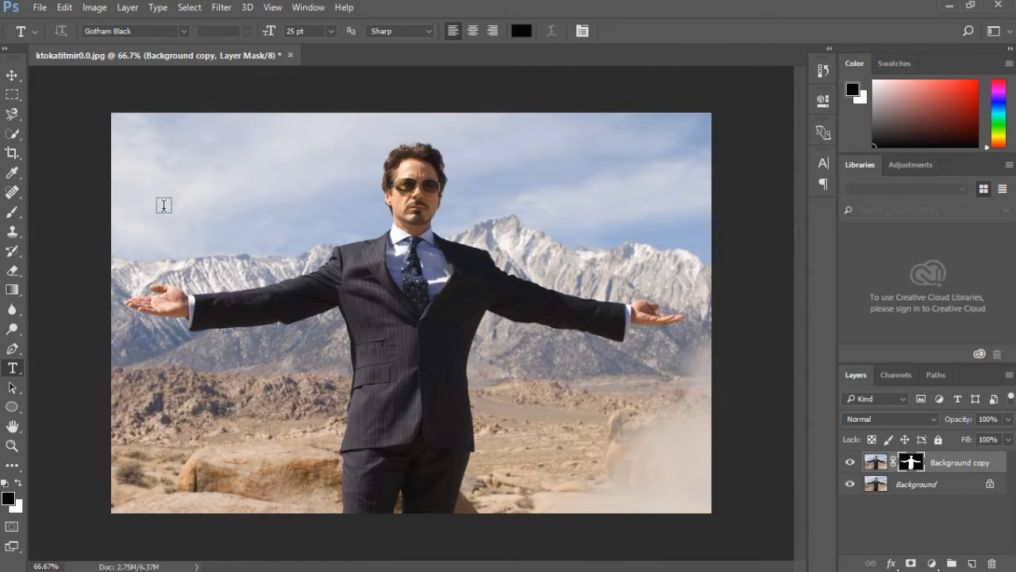
{"action": "left_click", "coordinate": [164, 206]}
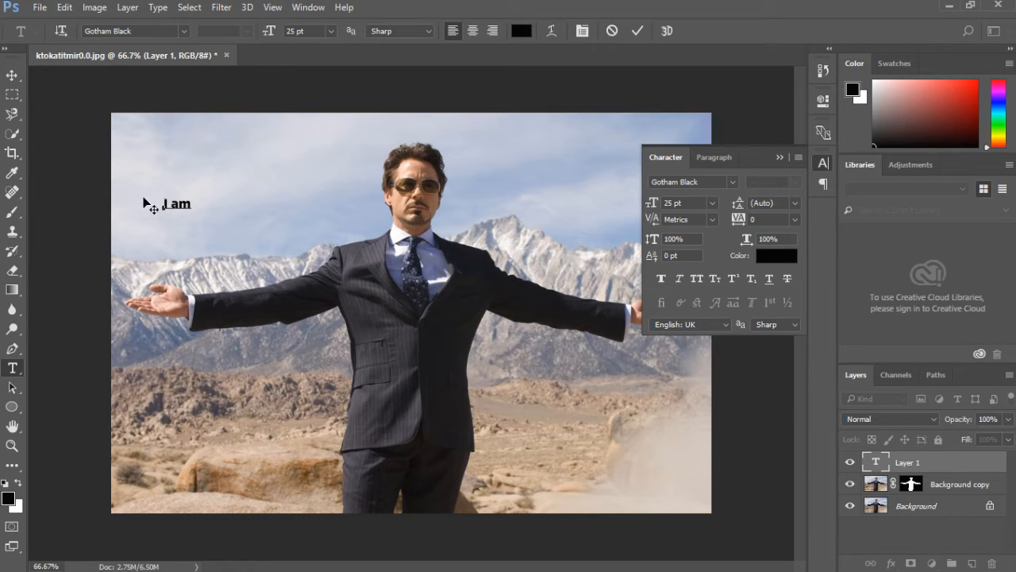
{"action": "left_click", "coordinate": [637, 32]}
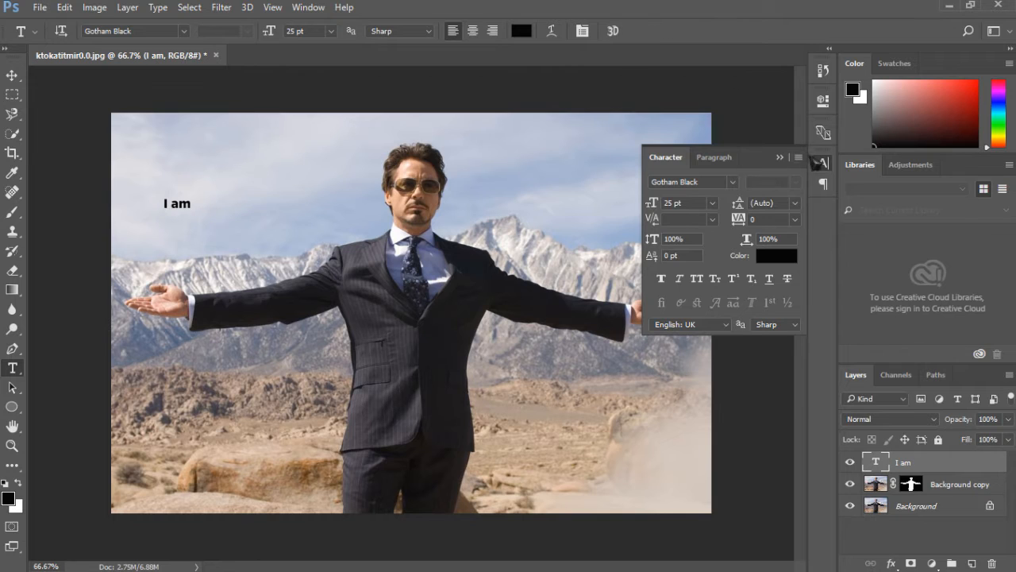
{"action": "left_click", "coordinate": [780, 158]}
Step: Enlarge the "I am" text to about 590 % in the sky beside the man's head
{"action": "key", "text": "ctrl+t"}
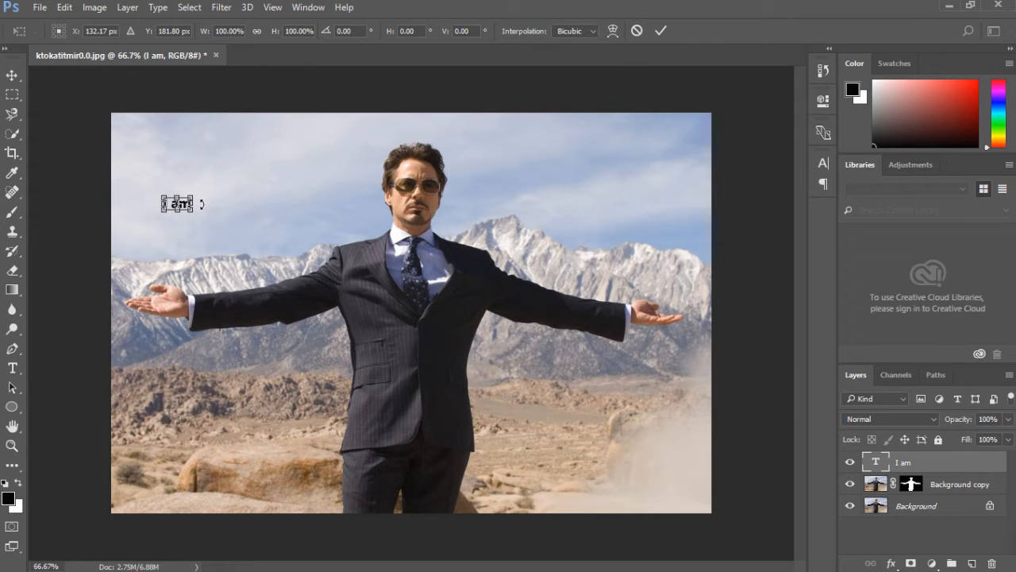
{"action": "left_click_drag", "start_coordinate": [193, 194], "coordinate": [350, 198]}
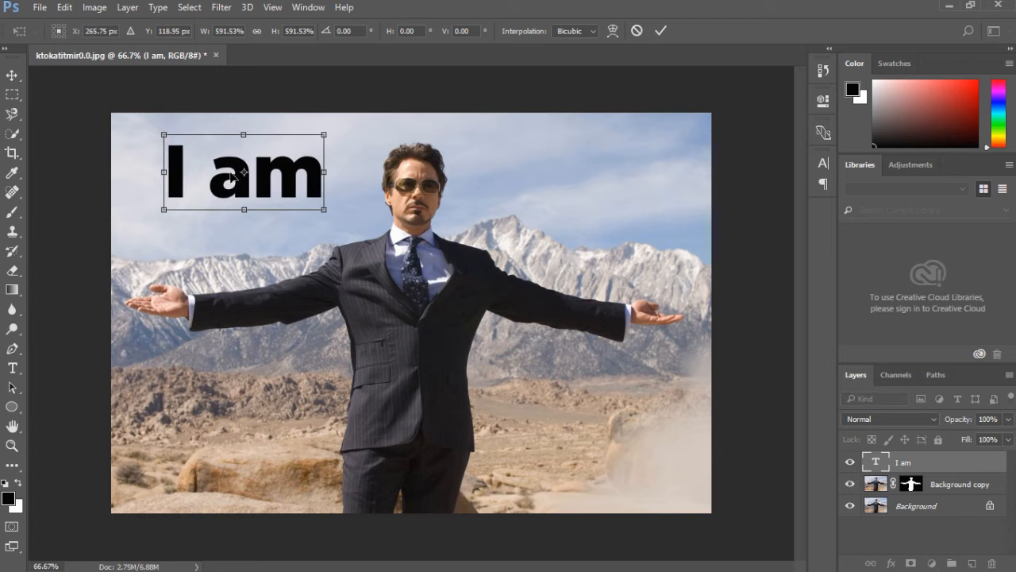
{"action": "left_click", "coordinate": [659, 31]}
Step: Change the font of the "I am" text to Gotham Light
{"action": "left_click_drag", "start_coordinate": [175, 165], "coordinate": [376, 186]}
{"action": "left_click", "coordinate": [183, 31]}
{"action": "scroll", "coordinate": [295, 378], "scroll_direction": "down", "scroll_amount": 5}
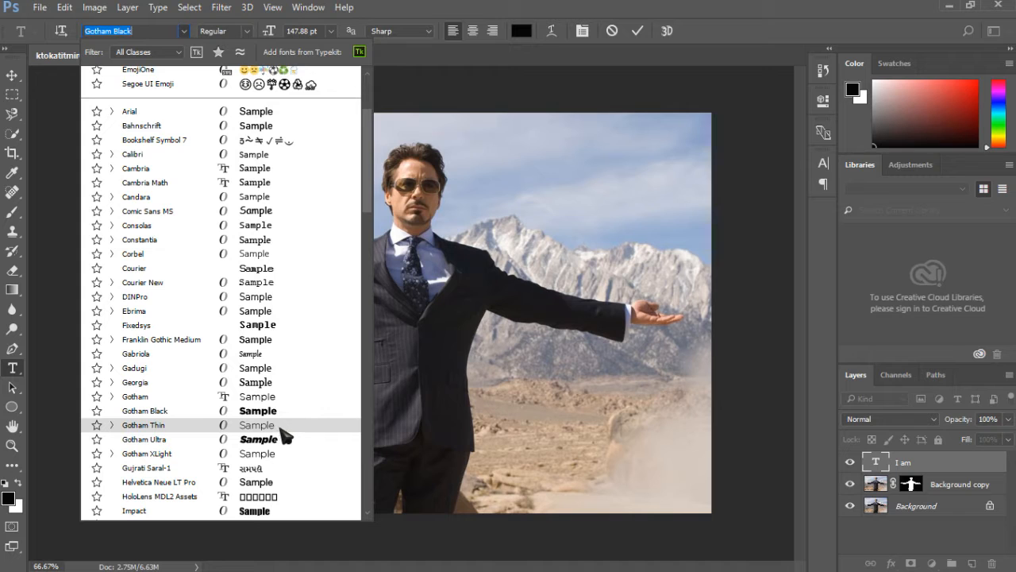
{"action": "left_click", "coordinate": [258, 396]}
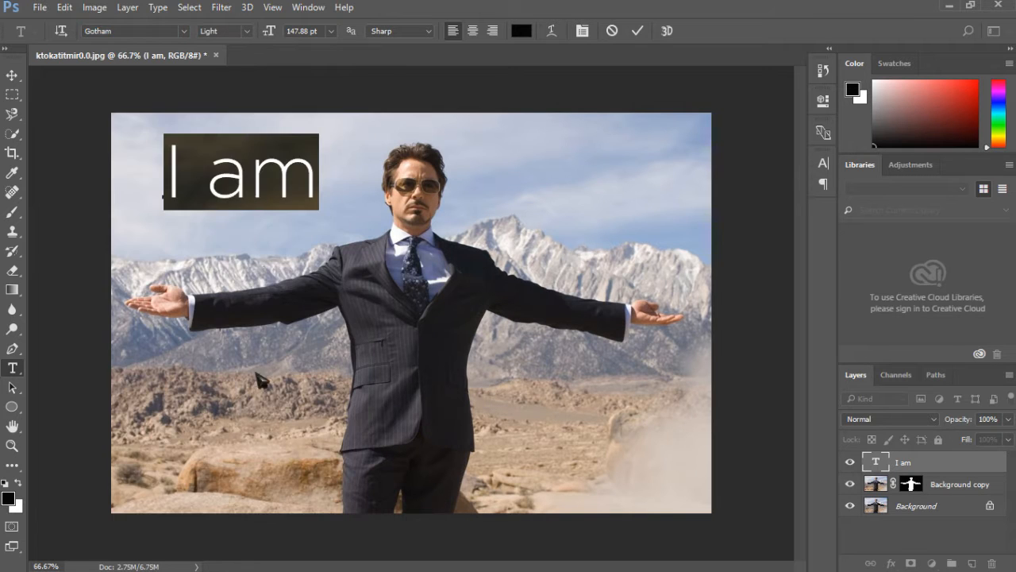
{"action": "left_click", "coordinate": [276, 145]}
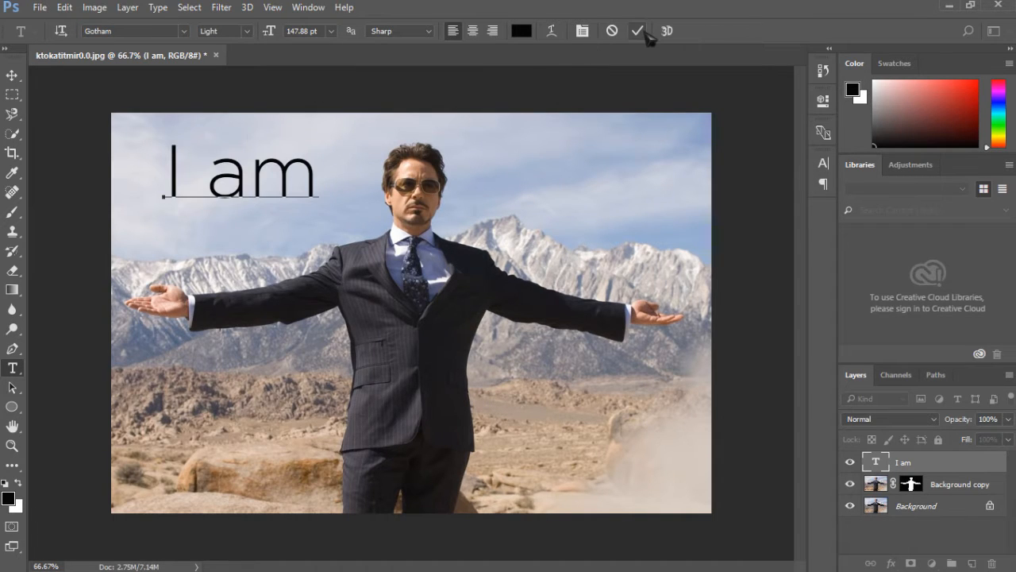
{"action": "left_click", "coordinate": [642, 33]}
Step: Scale the "I am" text up to about 147 % and place it across the man's head
{"action": "key", "text": "ctrl+t"}
{"action": "left_click_drag", "start_coordinate": [206, 177], "coordinate": [422, 215]}
{"action": "left_click_drag", "start_coordinate": [526, 170], "coordinate": [606, 148]}
{"action": "key", "text": "ctrl+z"}
{"action": "left_click_drag", "start_coordinate": [532, 170], "coordinate": [611, 148]}
{"action": "left_click_drag", "start_coordinate": [539, 189], "coordinate": [427, 180]}
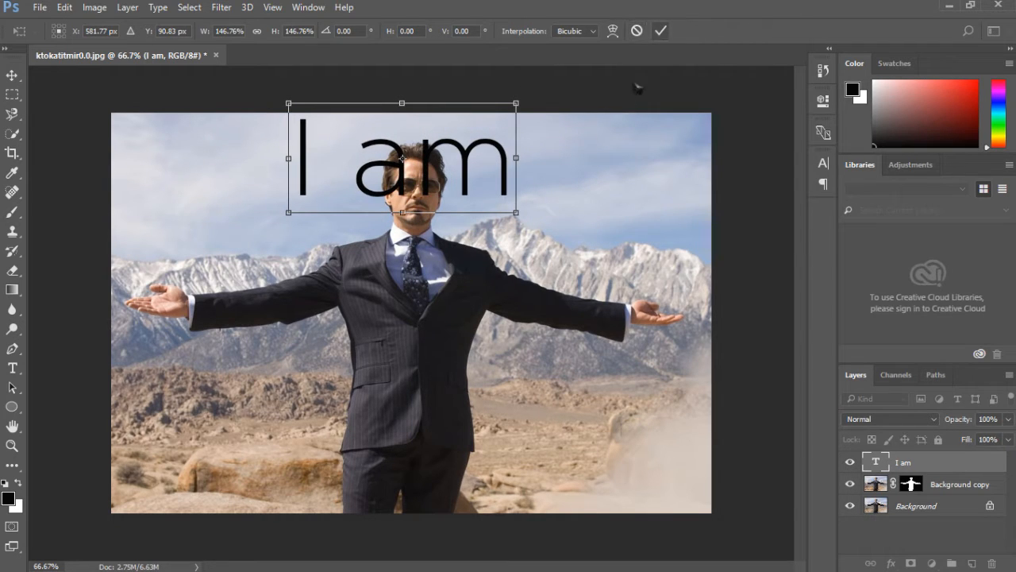
{"action": "left_click", "coordinate": [661, 31]}
Step: Try to widen the gap between "I" and "am" with extra spaces
{"action": "left_click", "coordinate": [318, 171]}
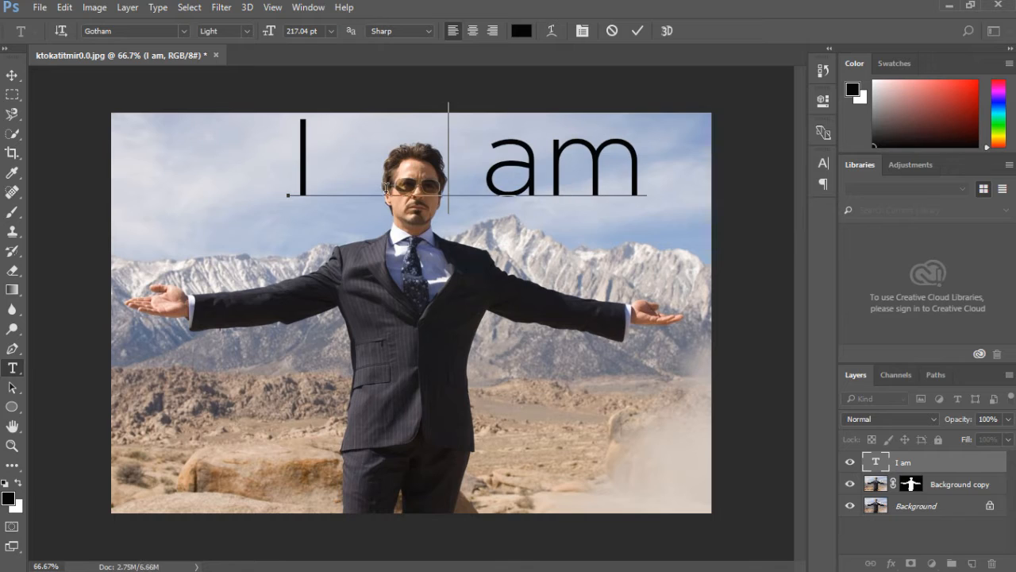
{"action": "key", "text": "BackSpace"}
{"action": "key", "text": "BackSpace"}
{"action": "key", "text": "BackSpace"}
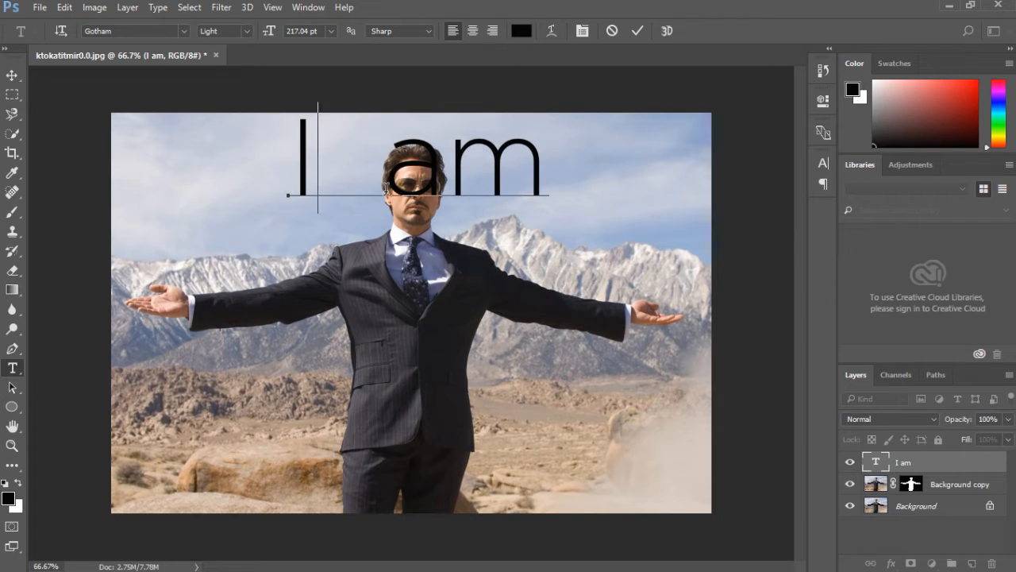
{"action": "key", "text": "BackSpace"}
{"action": "left_click", "coordinate": [637, 30]}
{"action": "type", "text": "v"}
{"action": "key", "text": "BackSpace"}
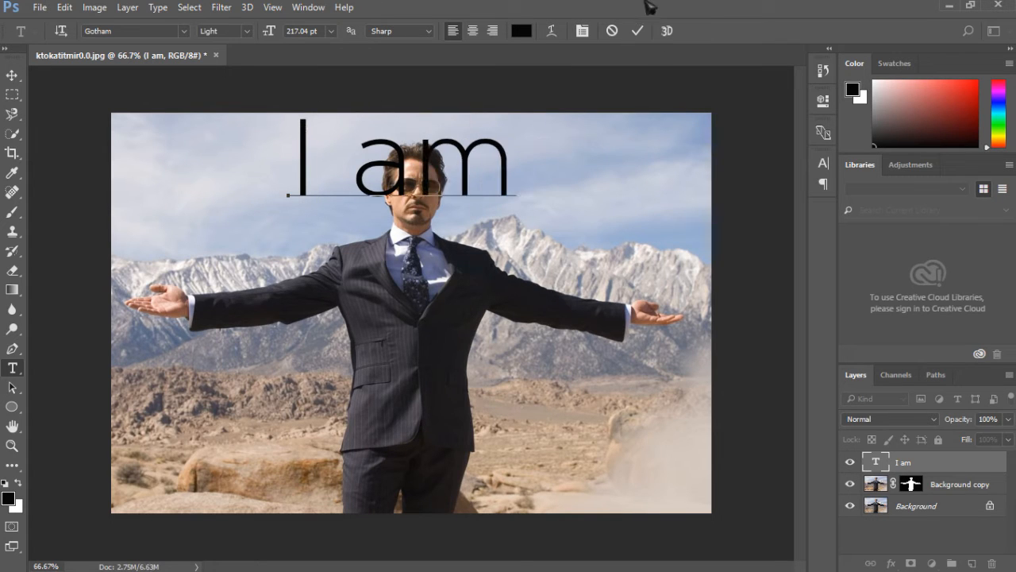
{"action": "left_click", "coordinate": [639, 31]}
Step: Move the "I am" text down and to the right, and insert two extra spaces between the words
{"action": "key", "text": "v"}
{"action": "left_click_drag", "start_coordinate": [462, 181], "coordinate": [517, 214]}
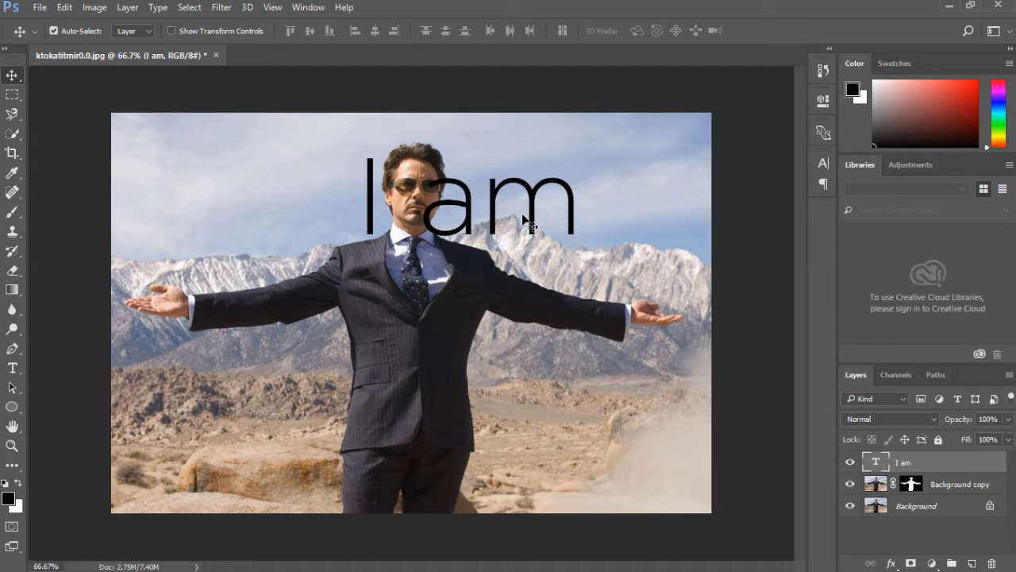
{"action": "key", "text": "t"}
{"action": "left_click", "coordinate": [447, 208]}
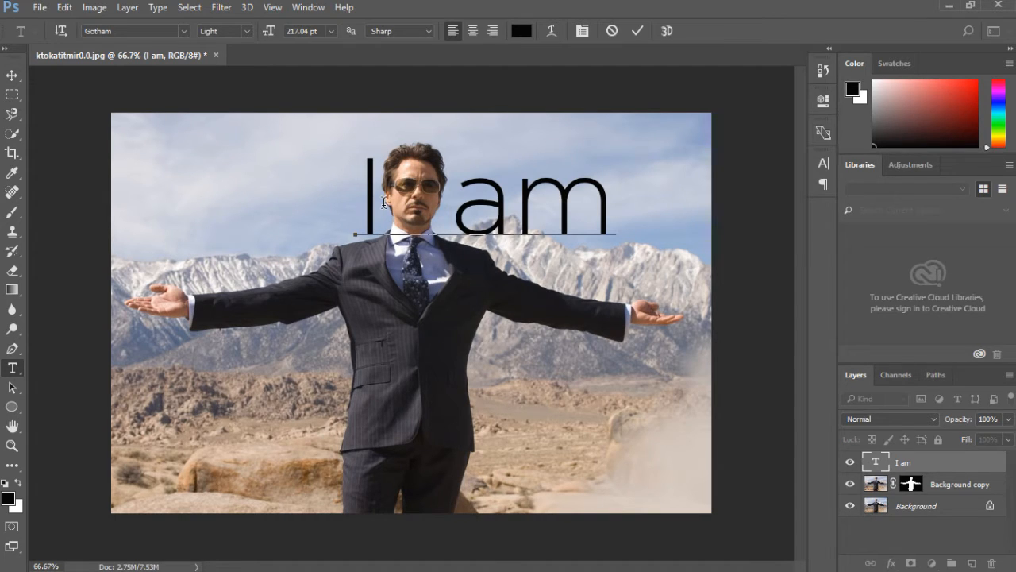
{"action": "left_click", "coordinate": [637, 31]}
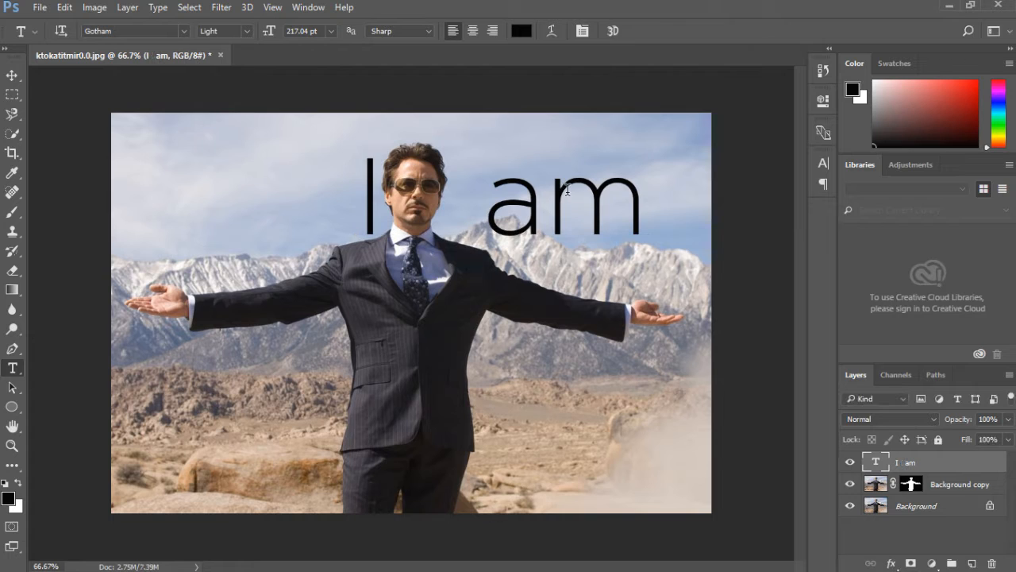
Step: Move the "I am" text up and to the left so the man's head sits between the two words
{"action": "key", "text": "v"}
{"action": "left_click_drag", "start_coordinate": [567, 190], "coordinate": [543, 191]}
{"action": "left_click_drag", "start_coordinate": [546, 185], "coordinate": [589, 188]}
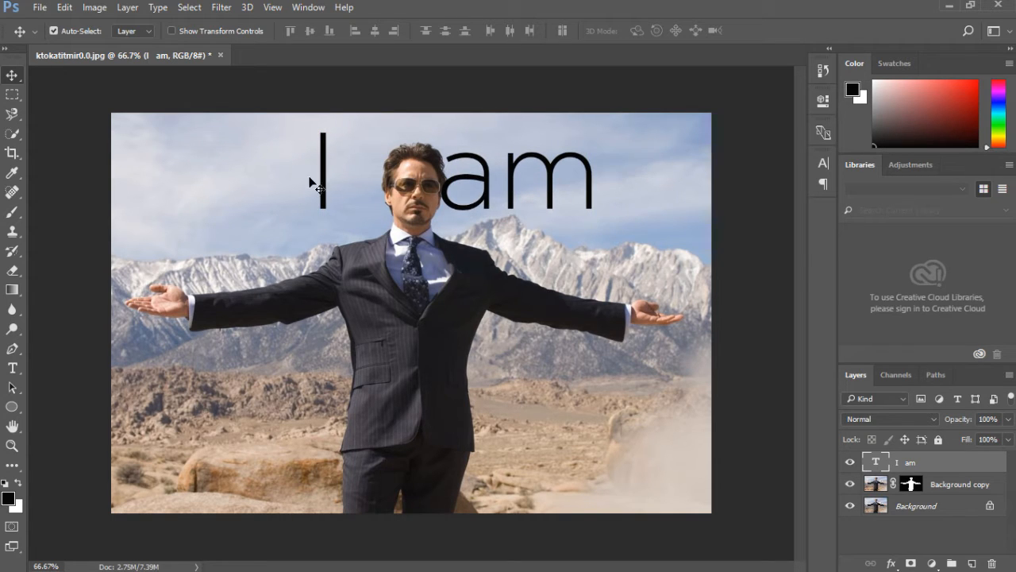
Step: Remove one space between "I" and "am" and shift the text right so the words flank the man's head
{"action": "key", "text": "t"}
{"action": "left_click", "coordinate": [374, 182]}
{"action": "key", "text": "BackSpace"}
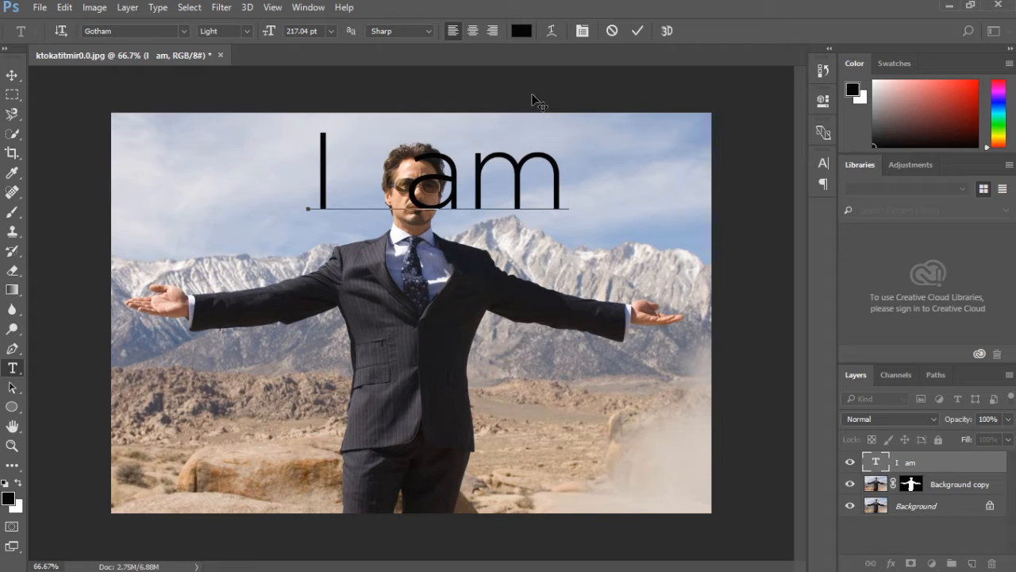
{"action": "left_click", "coordinate": [637, 31]}
{"action": "key", "text": "v"}
{"action": "left_click_drag", "start_coordinate": [501, 179], "coordinate": [539, 176]}
Step: Skew the "I am" text vertically so it slants slightly upward to the right, and deselect its layer
{"action": "right_click", "coordinate": [568, 194]}
{"action": "left_click", "coordinate": [562, 195]}
{"action": "key", "text": "ctrl+t"}
{"action": "right_click", "coordinate": [558, 190]}
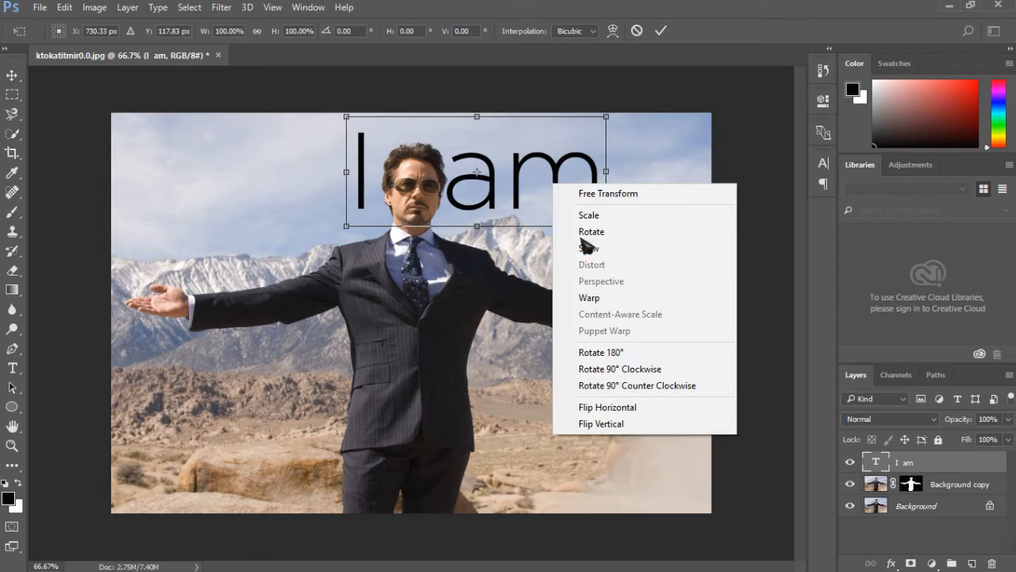
{"action": "left_click", "coordinate": [628, 248]}
{"action": "left_click_drag", "start_coordinate": [606, 176], "coordinate": [608, 150]}
{"action": "left_click", "coordinate": [682, 30]}
{"action": "mouse_move", "coordinate": [551, 170]}
{"action": "left_mouse_down"}
{"action": "mouse_move", "coordinate": [537, 174]}
{"action": "mouse_move", "coordinate": [551, 169]}
{"action": "left_mouse_up"}
{"action": "left_click", "coordinate": [641, 169]}
Step: Add the text "Iron Man" with two spaces in 25 pt Gotham Bold over the desert at the lower left
{"action": "key", "text": "t"}
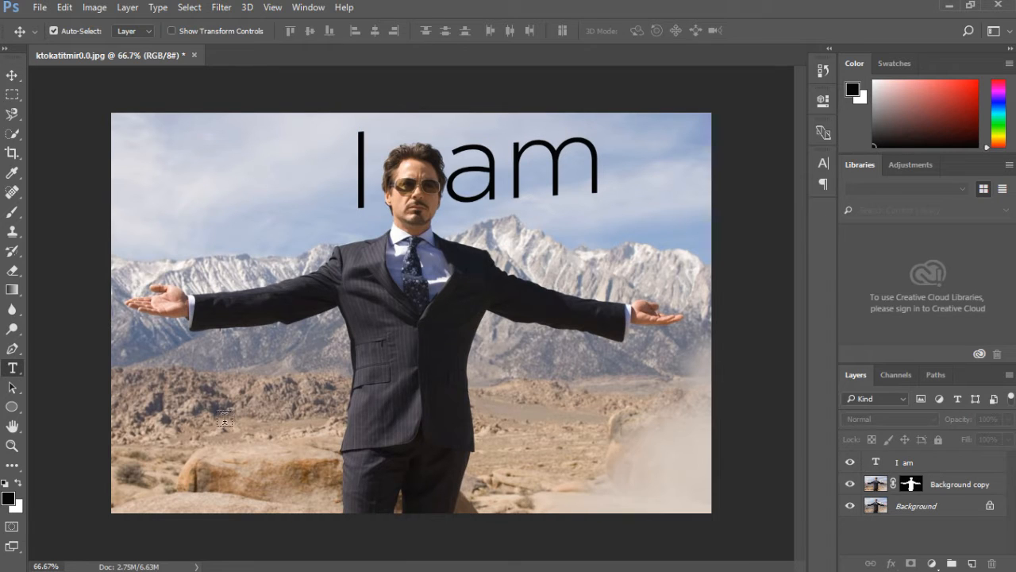
{"action": "left_click", "coordinate": [450, 434]}
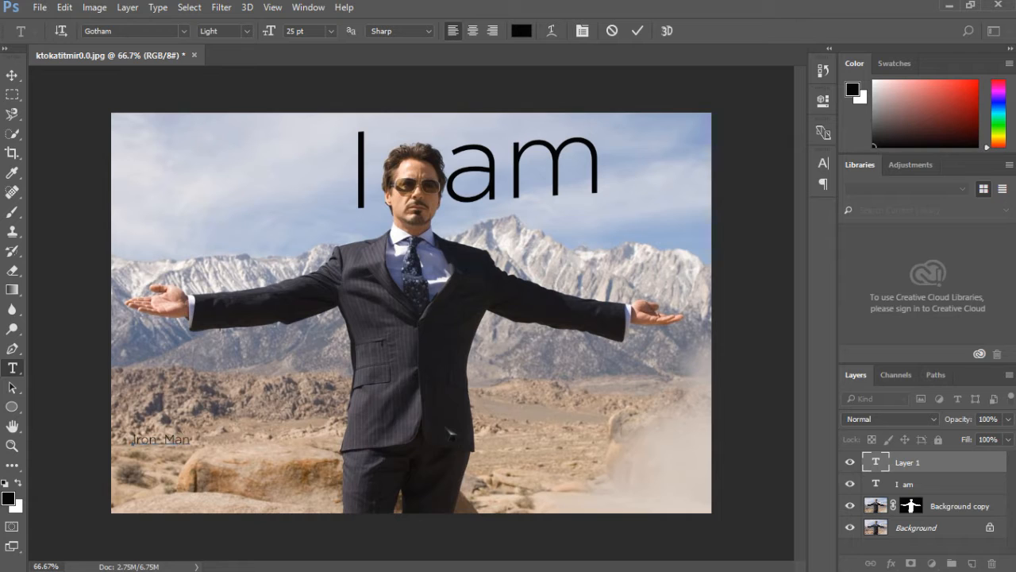
{"action": "left_click", "coordinate": [183, 31]}
{"action": "scroll", "coordinate": [329, 352], "scroll_direction": "down", "scroll_amount": 1}
{"action": "key", "text": "Return"}
{"action": "left_click", "coordinate": [248, 31]}
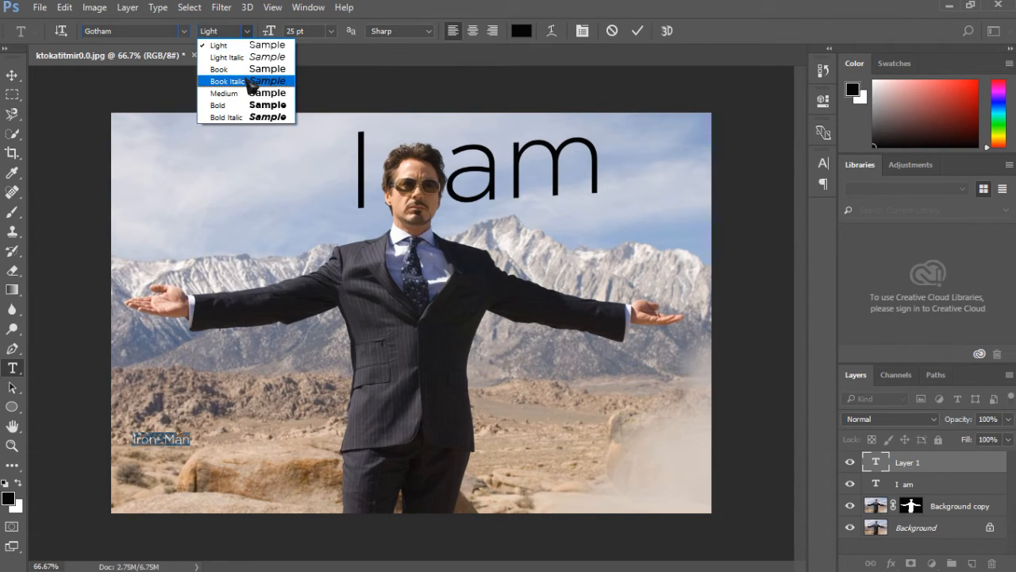
{"action": "left_click", "coordinate": [257, 106]}
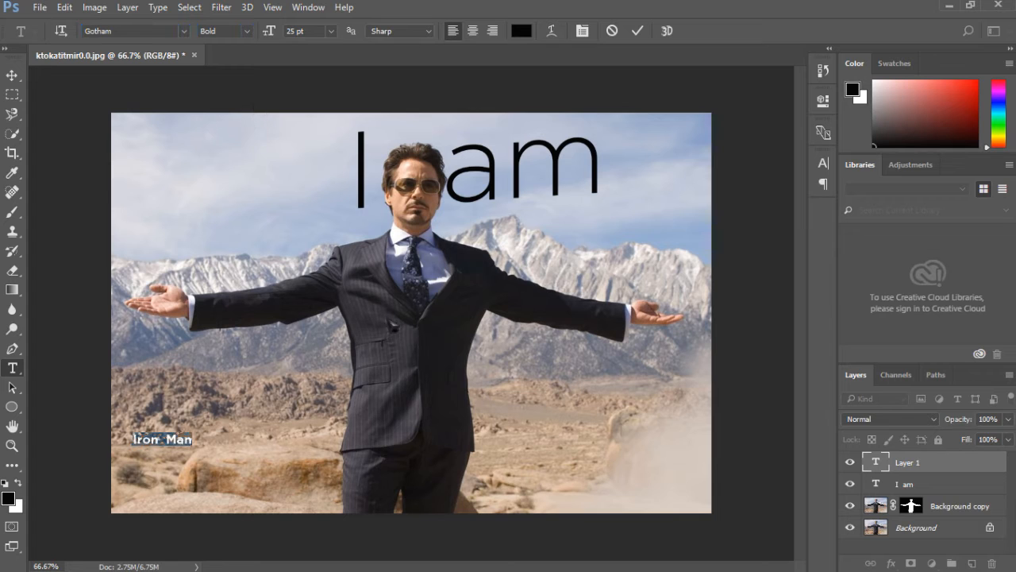
{"action": "left_click", "coordinate": [636, 32]}
Step: Enlarge the "Iron Man" text to about 998 % so it spans the width of the photo
{"action": "key", "text": "ctrl+t"}
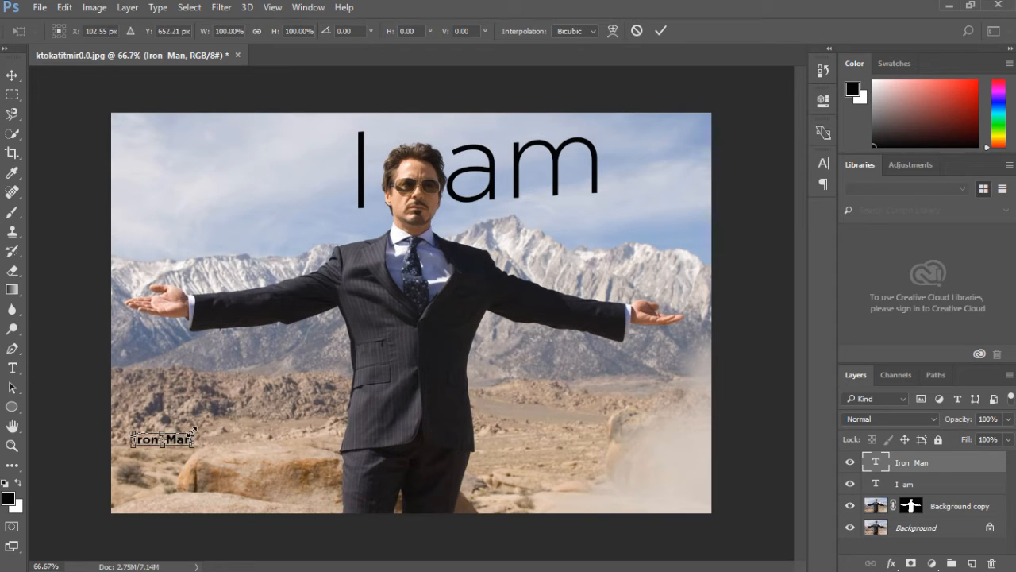
{"action": "left_click_drag", "start_coordinate": [193, 430], "coordinate": [729, 349]}
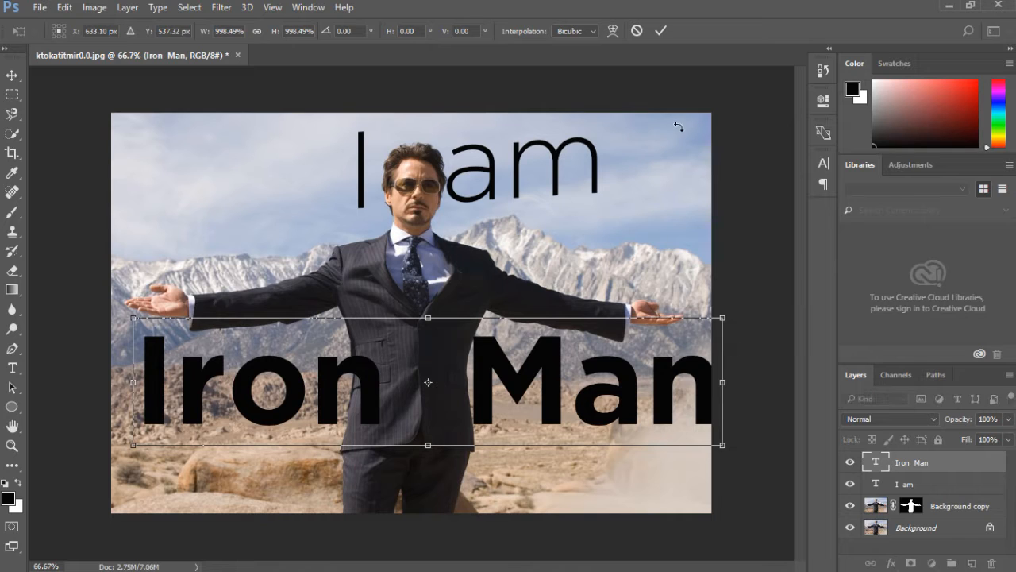
{"action": "left_click", "coordinate": [661, 32]}
Step: Move the "Iron Man" text straight up to the man's chest and shoulders, just below the "I am" text
{"action": "right_click", "coordinate": [632, 417]}
{"action": "left_click", "coordinate": [532, 356]}
{"action": "key", "text": "v"}
{"action": "key", "text": "shift+Up"}
{"action": "key", "text": "shift+Up"}
{"action": "key", "text": "shift+Up"}
{"action": "key", "text": "shift+Up"}
{"action": "key", "text": "shift+Up"}
{"action": "key", "text": "shift+Up"}
{"action": "key", "text": "shift+Up"}
{"action": "key", "text": "shift+Up"}
{"action": "key", "text": "shift+Up"}
{"action": "key", "text": "shift+Up"}
{"action": "key", "text": "shift+Up"}
{"action": "key", "text": "shift+Up"}
{"action": "key", "text": "shift+Up"}
{"action": "key", "text": "shift+Up"}
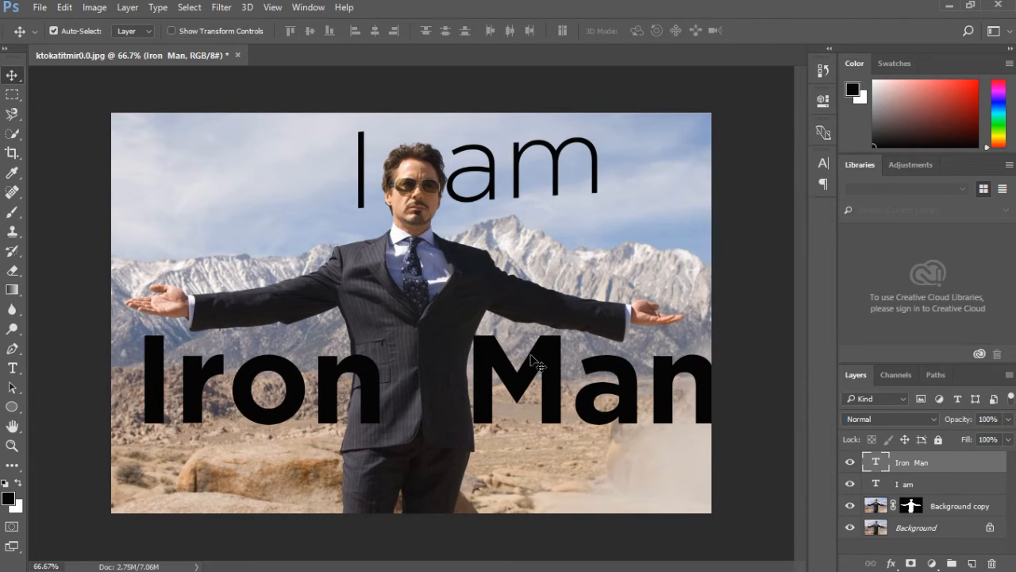
{"action": "key", "text": "shift+Up"}
{"action": "key", "text": "shift+Up"}
{"action": "key", "text": "shift+Up"}
{"action": "key", "text": "shift+Up"}
{"action": "key", "text": "shift+Up"}
{"action": "key", "text": "shift+Up"}
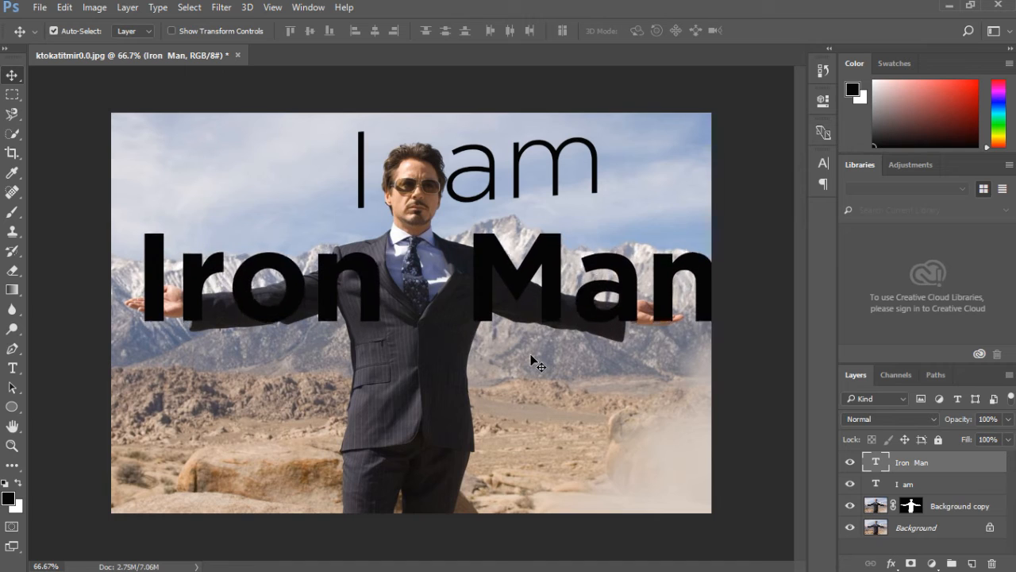
{"action": "key", "text": "shift+Up"}
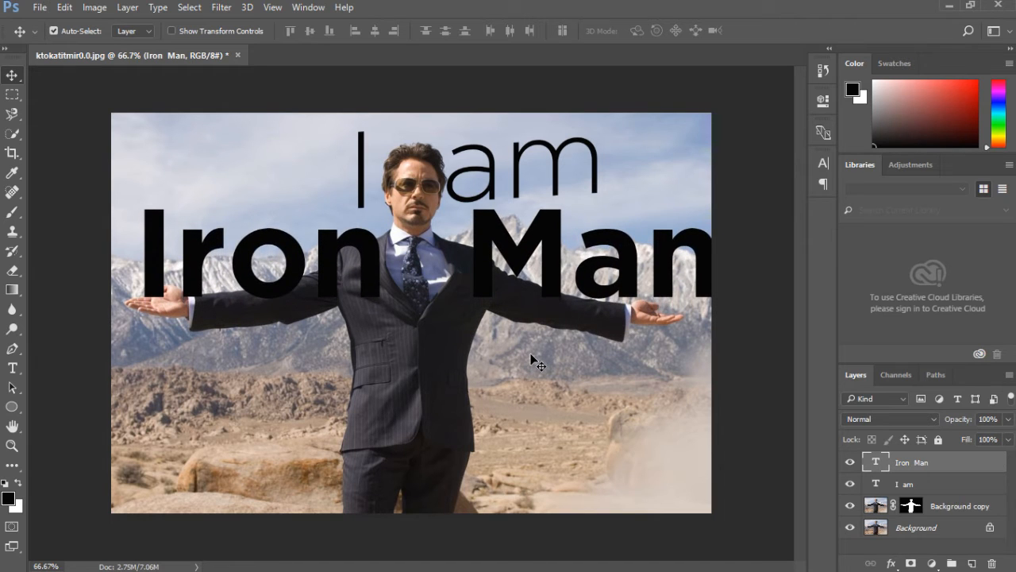
{"action": "key", "text": "shift+Up"}
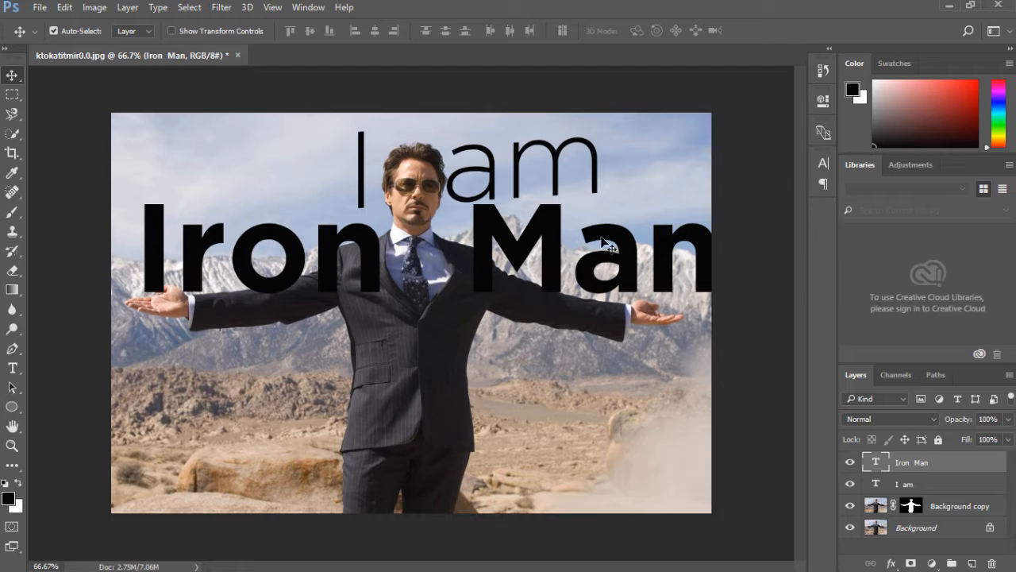
Step: Skew the "Iron Man" text vertically so it slants upward to the right
{"action": "key", "text": "ctrl+t"}
{"action": "right_click", "coordinate": [525, 247]}
{"action": "left_click", "coordinate": [600, 310]}
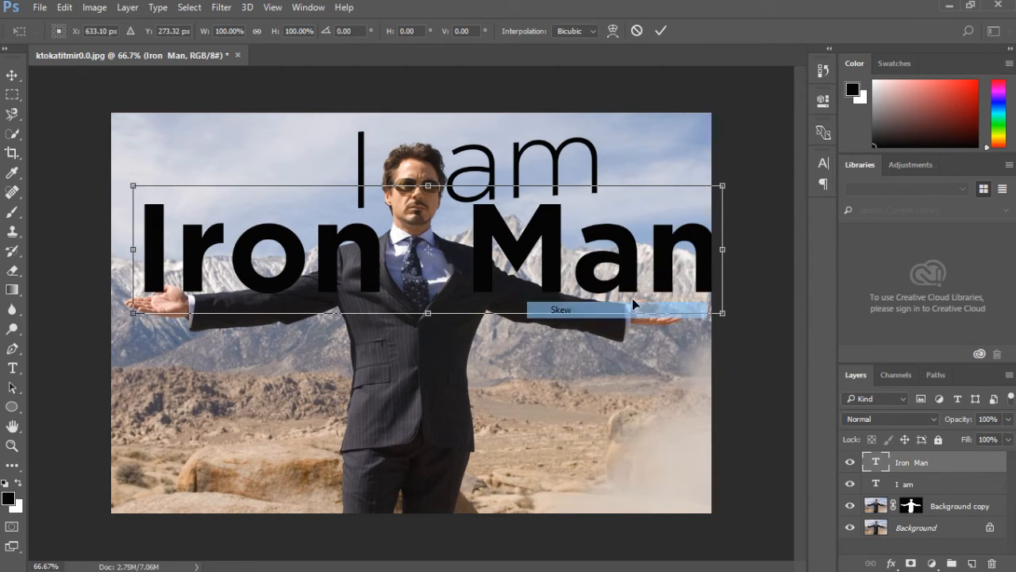
{"action": "left_click_drag", "start_coordinate": [724, 256], "coordinate": [720, 224]}
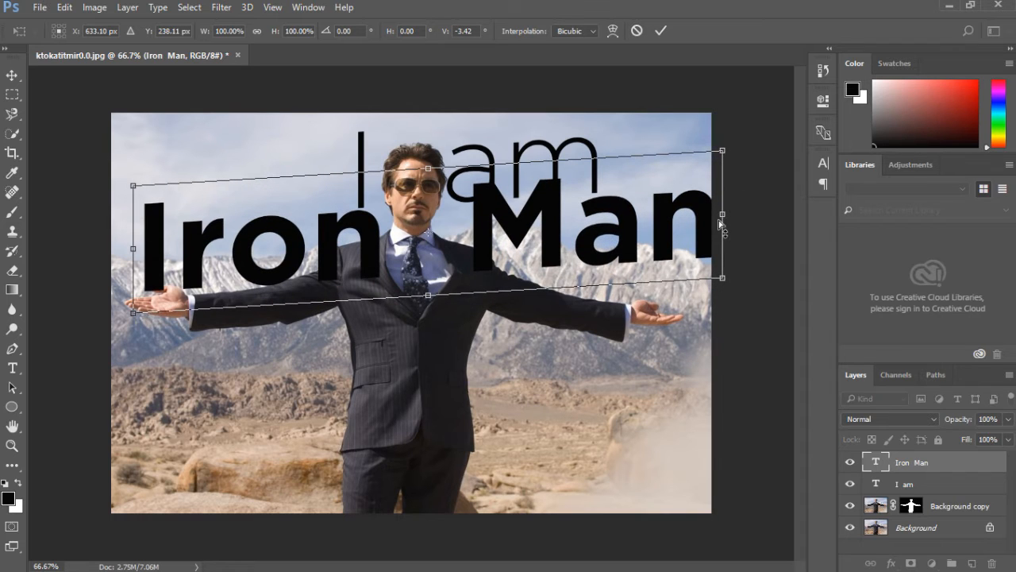
{"action": "left_click", "coordinate": [665, 33]}
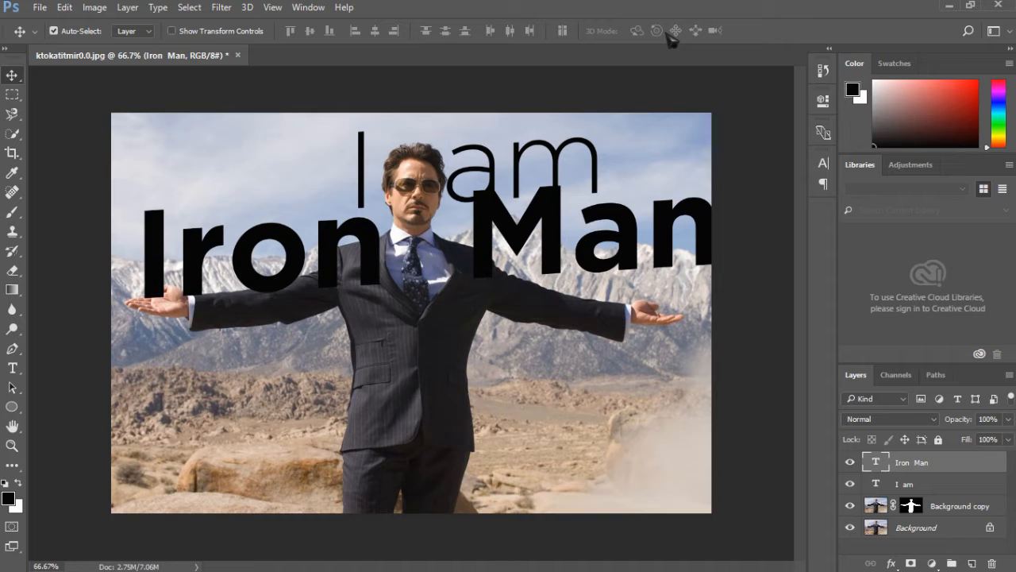
Step: Reduce the slant of the "Iron Man" text by skewing it vertically about 1.8° downward to the right
{"action": "key", "text": "ctrl+t"}
{"action": "right_click", "coordinate": [633, 243]}
{"action": "left_click", "coordinate": [676, 292]}
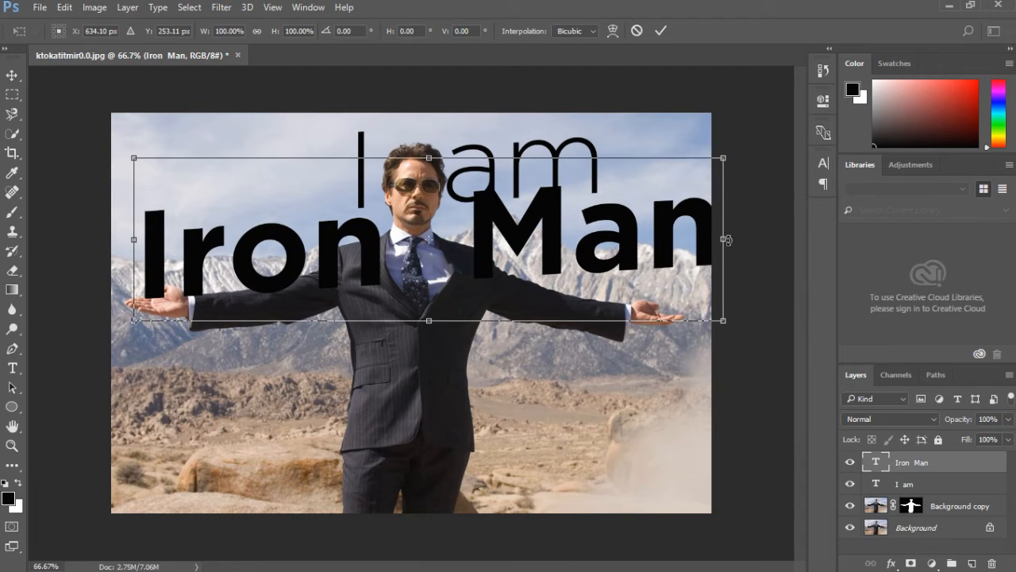
{"action": "right_click", "coordinate": [721, 238]}
{"action": "left_click", "coordinate": [675, 313]}
{"action": "left_click_drag", "start_coordinate": [728, 251], "coordinate": [731, 263]}
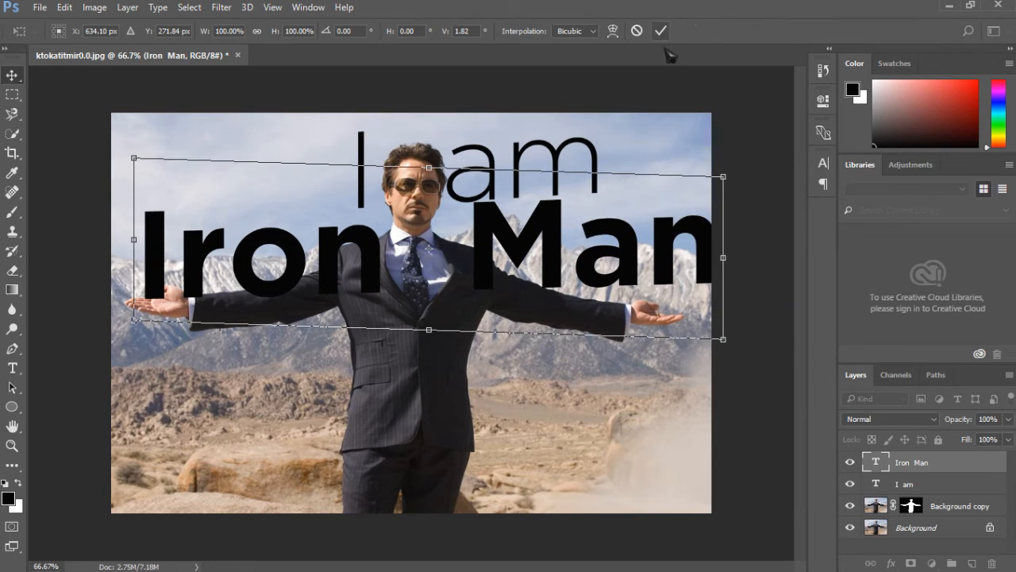
{"action": "left_click", "coordinate": [660, 31]}
Step: Hide the "I am" text layer and delete it from the document
{"action": "left_click", "coordinate": [910, 483]}
{"action": "left_click", "coordinate": [848, 484]}
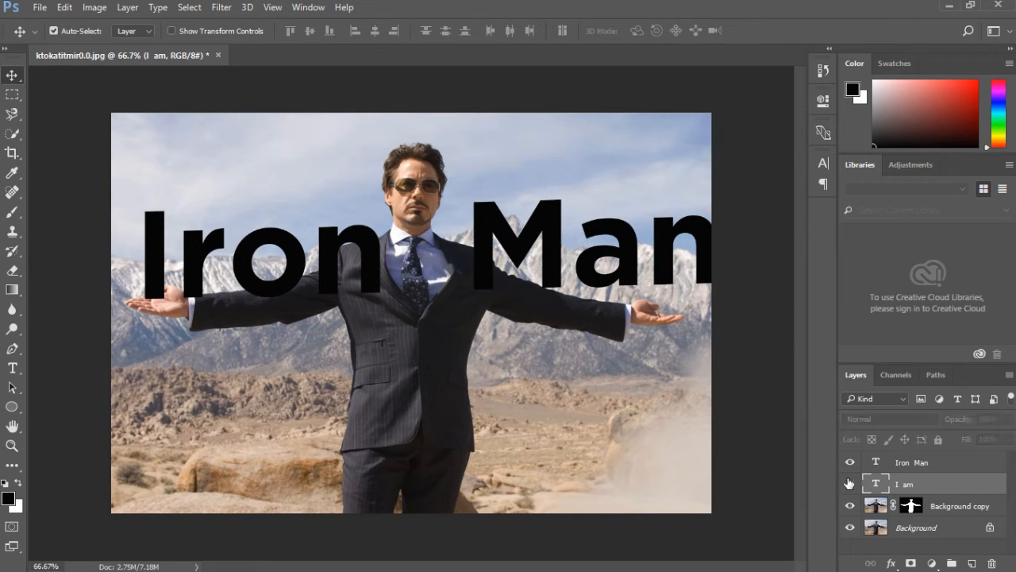
{"action": "left_click", "coordinate": [991, 563]}
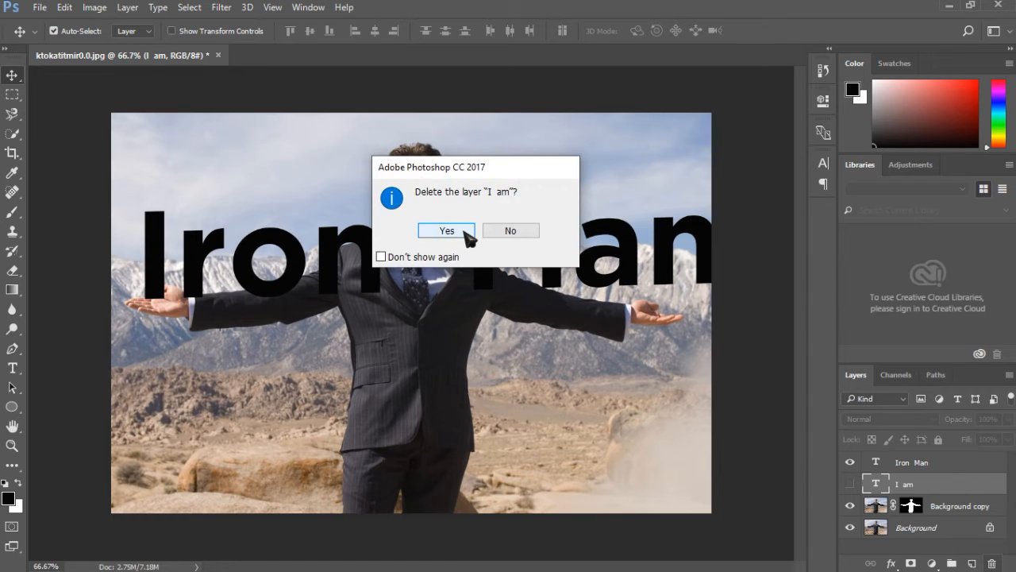
{"action": "left_click", "coordinate": [449, 231]}
Step: Place the "Iron Man" text layer beneath the cut-out man's layer and shift the text slightly up and to the left
{"action": "left_click_drag", "start_coordinate": [946, 461], "coordinate": [961, 484]}
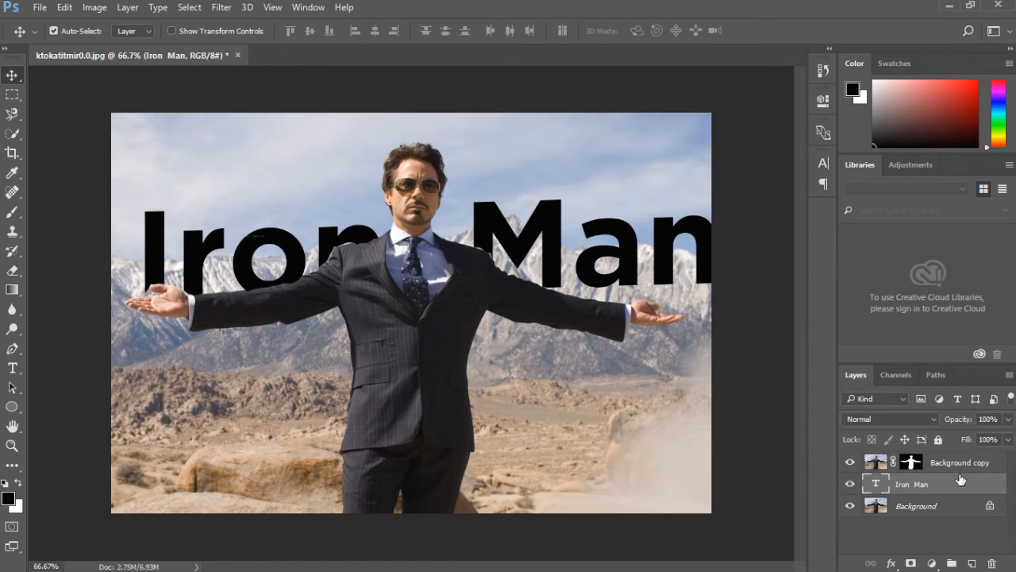
{"action": "left_click_drag", "start_coordinate": [595, 278], "coordinate": [584, 250]}
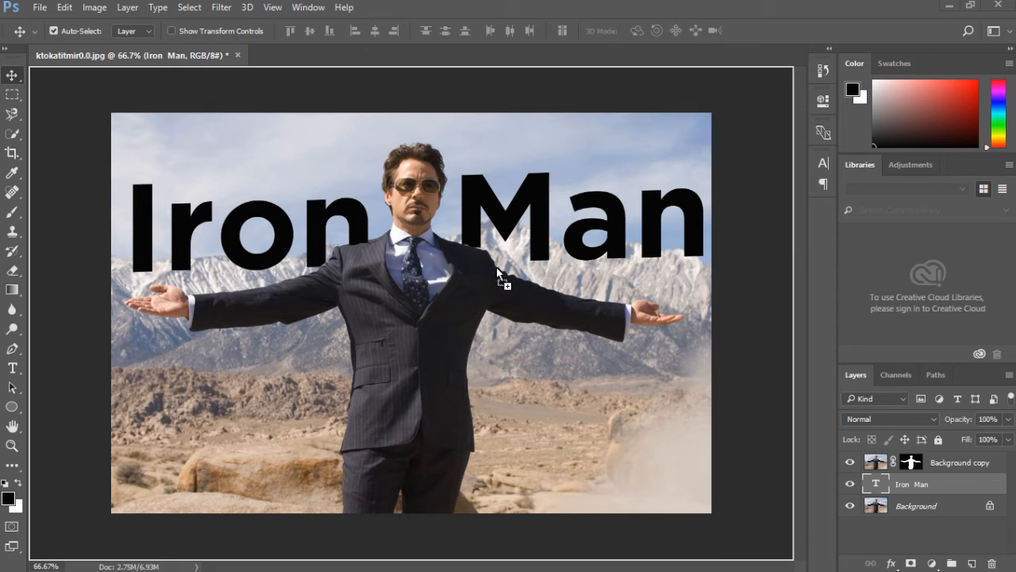
Step: Place the low-poly abstract image above the "Iron Man" text, enlarged across the photo, and clip it to the text
{"action": "left_click_drag", "start_coordinate": [519, 278], "coordinate": [386, 232]}
{"action": "left_click_drag", "start_coordinate": [414, 309], "coordinate": [174, 206]}
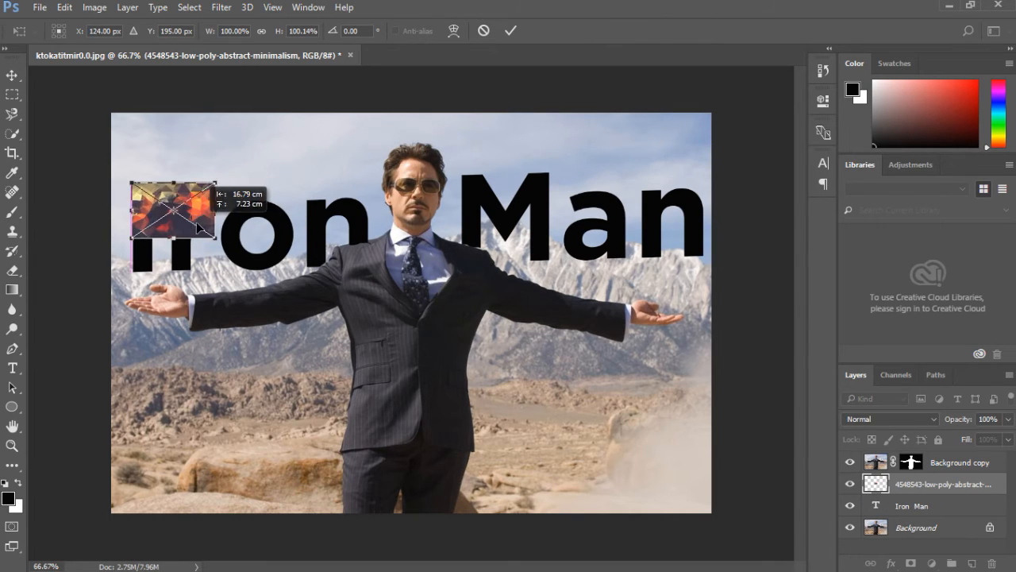
{"action": "left_click_drag", "start_coordinate": [213, 239], "coordinate": [828, 416]}
{"action": "left_click_drag", "start_coordinate": [694, 421], "coordinate": [683, 354]}
{"action": "left_click", "coordinate": [511, 31]}
{"action": "right_click", "coordinate": [899, 486]}
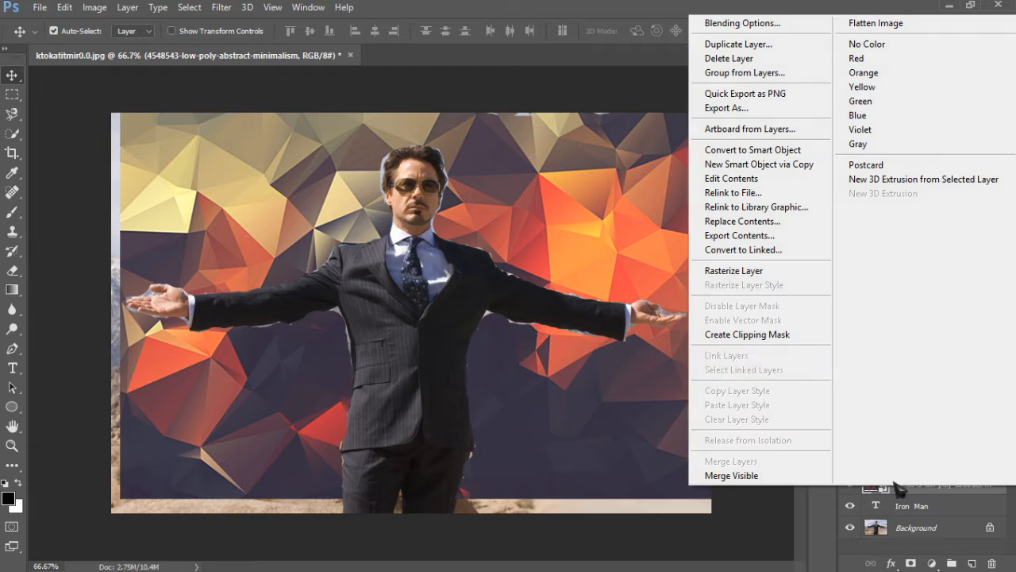
{"action": "left_click", "coordinate": [798, 341]}
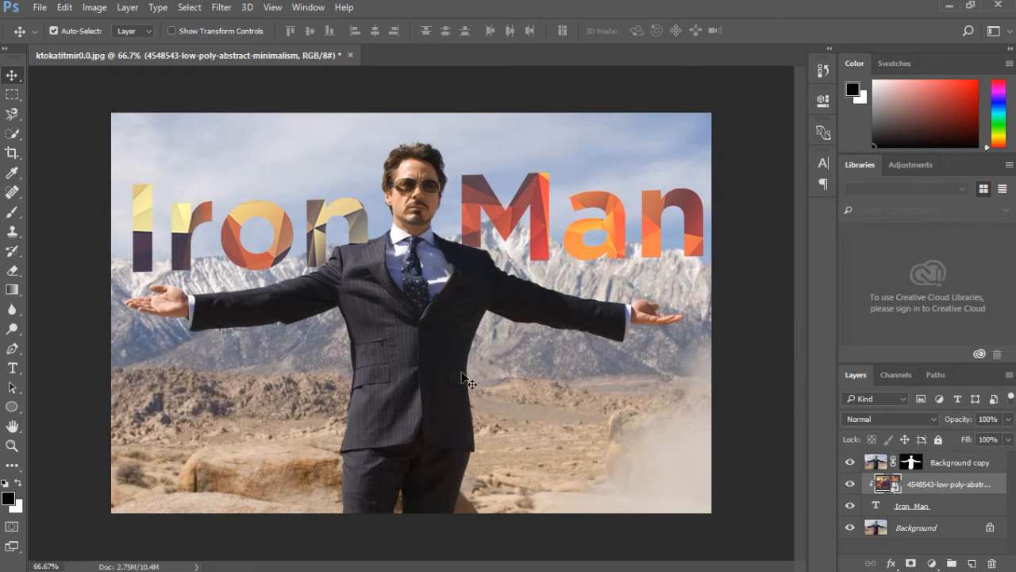
Step: Unlock the Background layer and add a 50-300mm Zoom lens flare at 100 % brightness in the sky's upper-right corner
{"action": "left_click", "coordinate": [990, 528]}
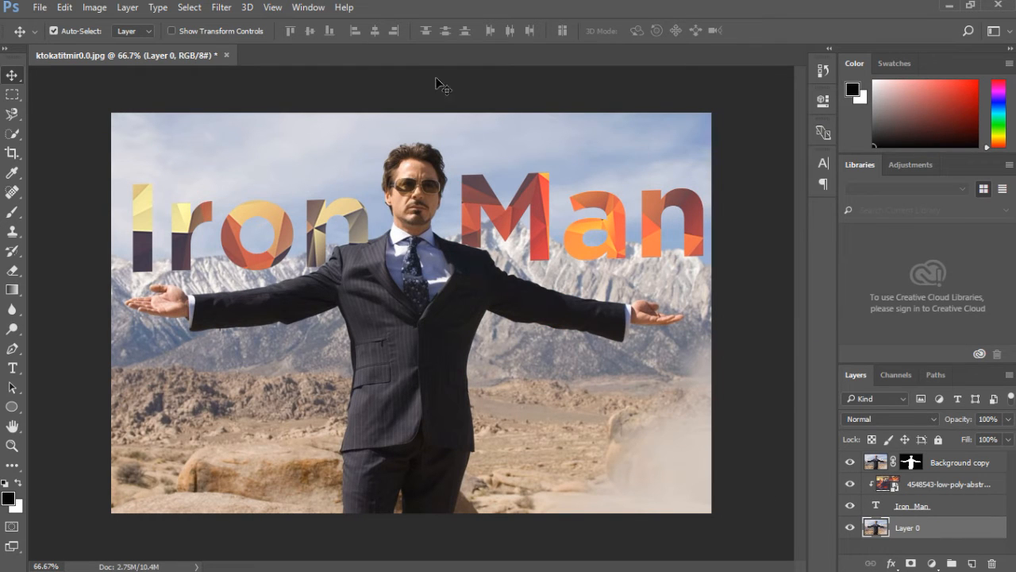
{"action": "left_click", "coordinate": [222, 7]}
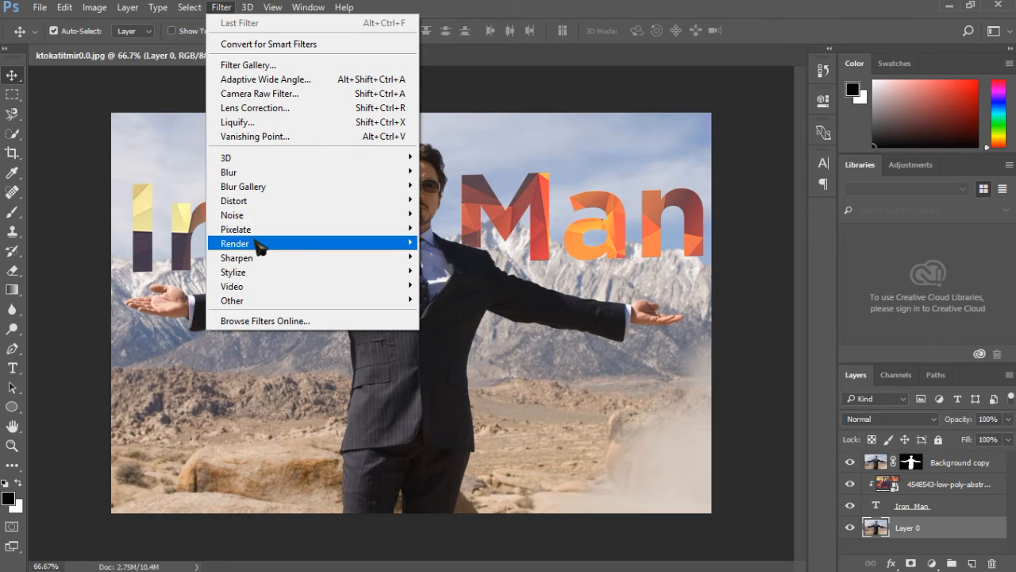
{"action": "mouse_move", "coordinate": [260, 246]}
{"action": "left_click", "coordinate": [477, 334]}
{"action": "left_click_drag", "start_coordinate": [446, 220], "coordinate": [528, 157]}
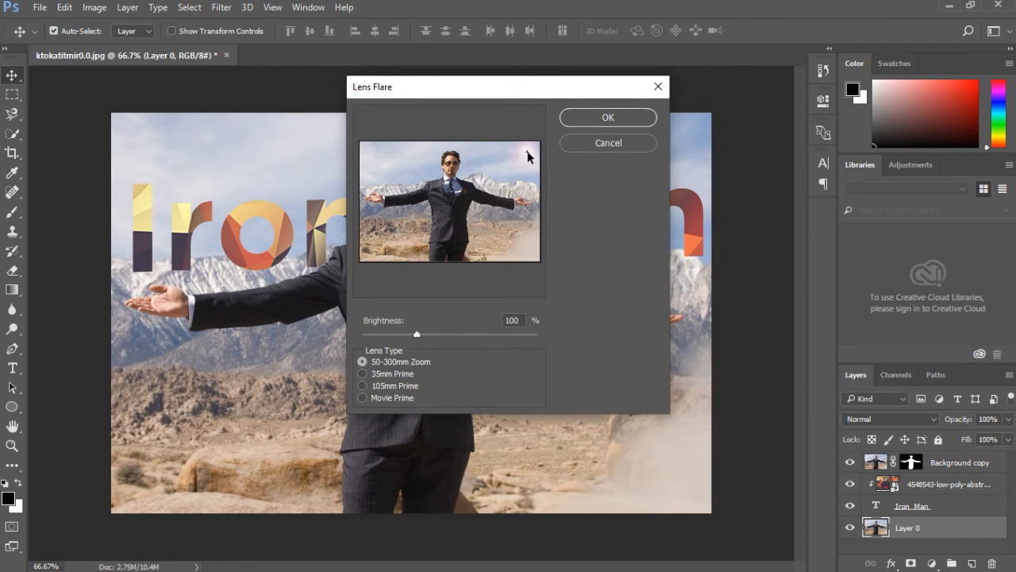
{"action": "left_click", "coordinate": [609, 117]}
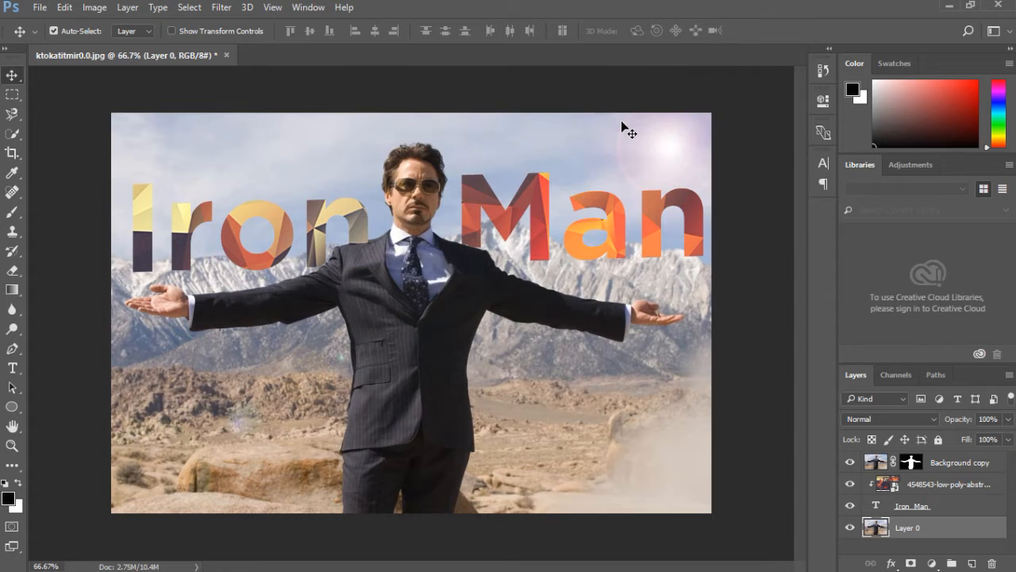
Step: Apply a Lens Flare with the same position, 100 % brightness and 50-300mm Zoom lens to the Background copy layer
{"action": "left_click", "coordinate": [952, 468]}
{"action": "key", "text": "ctrl+t"}
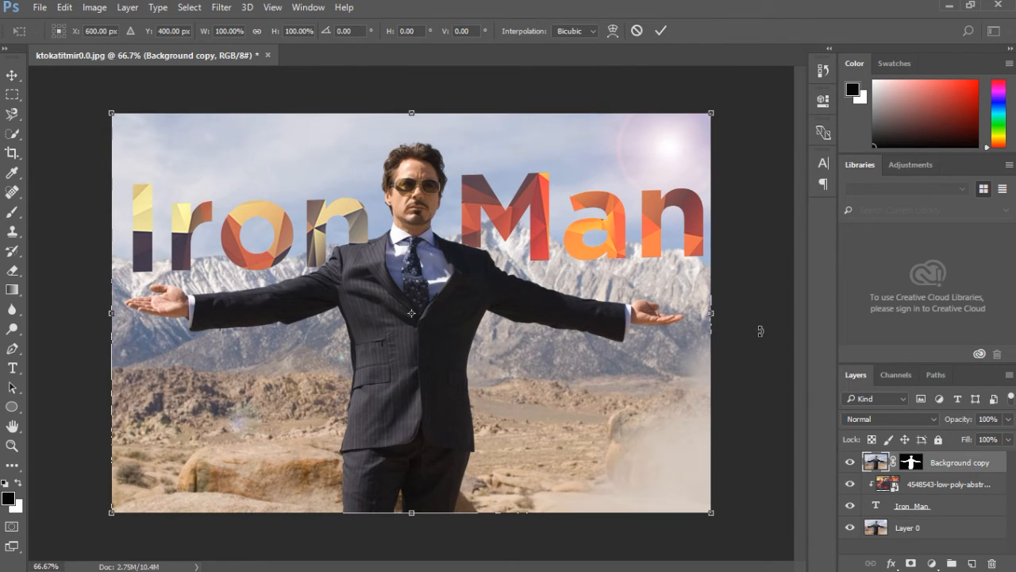
{"action": "left_click", "coordinate": [660, 31]}
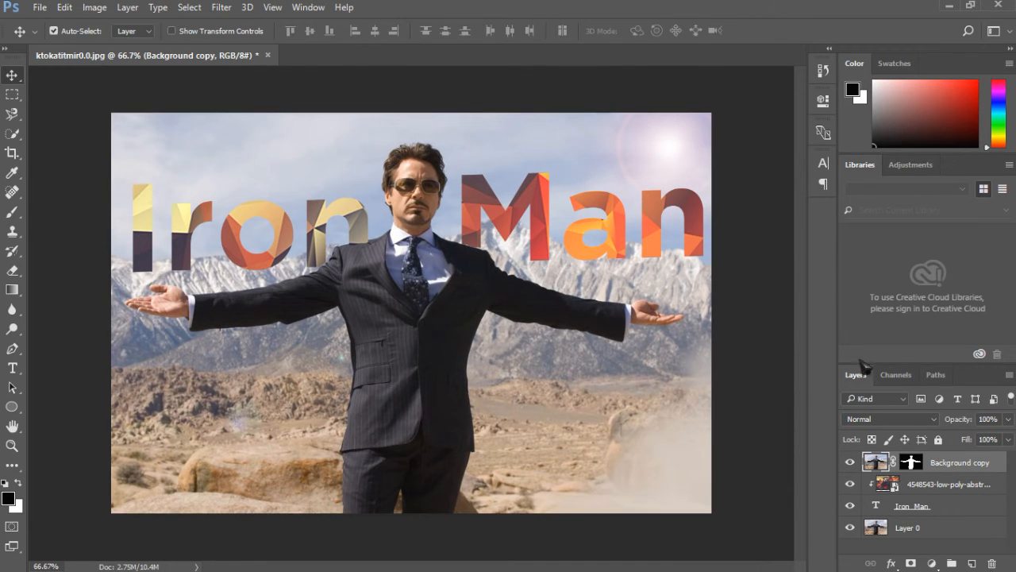
{"action": "right_click", "coordinate": [951, 465]}
{"action": "key", "text": "Escape"}
{"action": "left_click", "coordinate": [221, 7]}
{"action": "mouse_move", "coordinate": [267, 245]}
{"action": "left_click", "coordinate": [465, 335]}
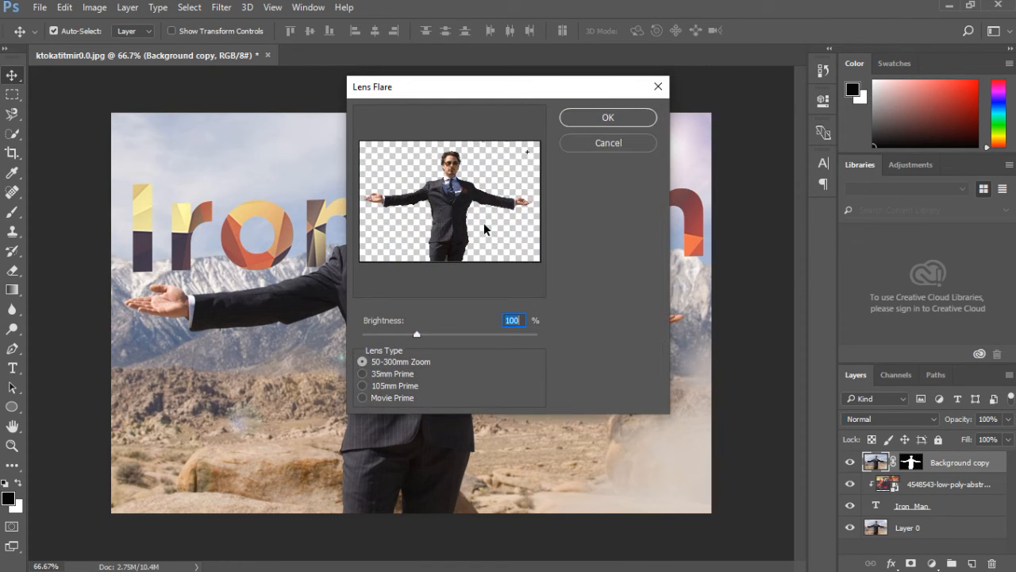
{"action": "left_click", "coordinate": [611, 120]}
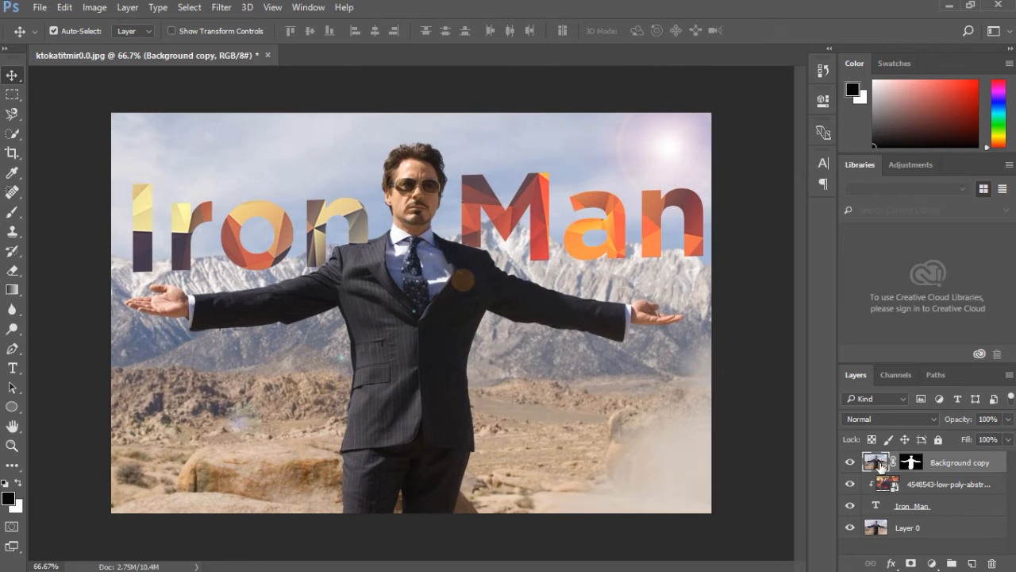
Step: Convert the "Iron Man" text to a smart object and apply a 50-300mm Zoom Lens Flare at 100 % brightness to it
{"action": "left_click", "coordinate": [933, 488]}
{"action": "left_click", "coordinate": [970, 505]}
{"action": "right_click", "coordinate": [972, 503]}
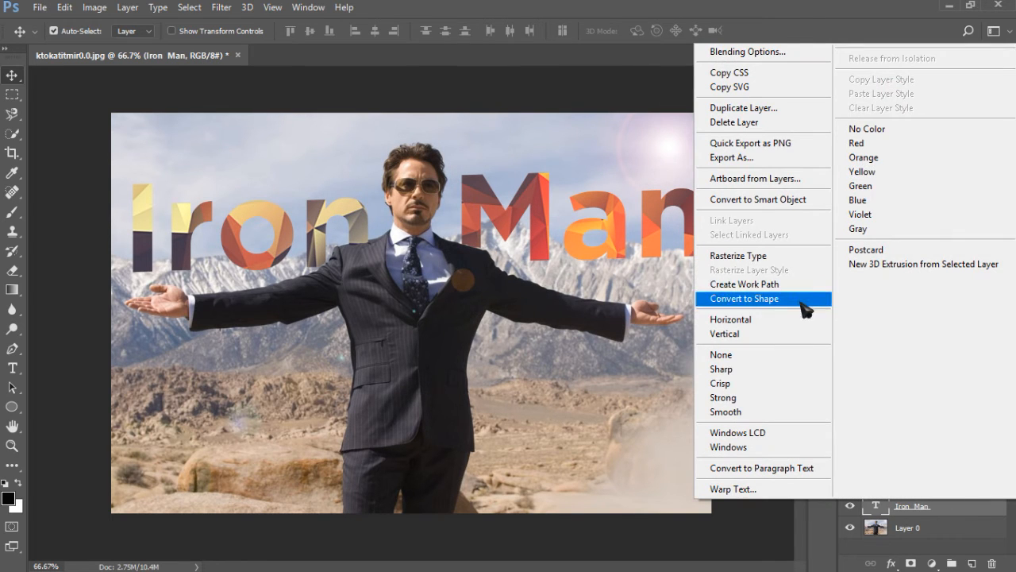
{"action": "left_click", "coordinate": [947, 516]}
{"action": "left_click", "coordinate": [226, 8]}
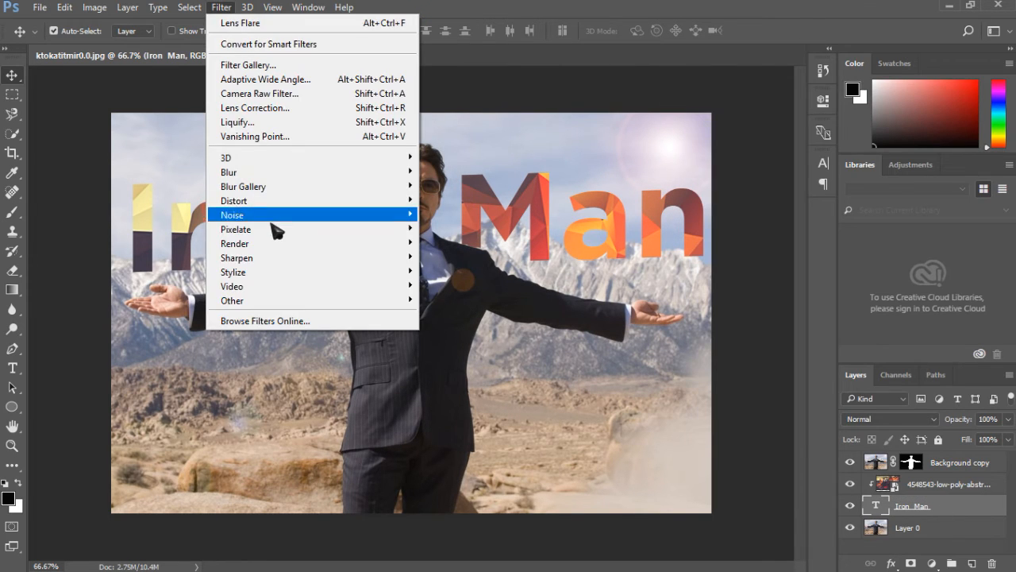
{"action": "mouse_move", "coordinate": [270, 243]}
{"action": "left_click", "coordinate": [475, 321]}
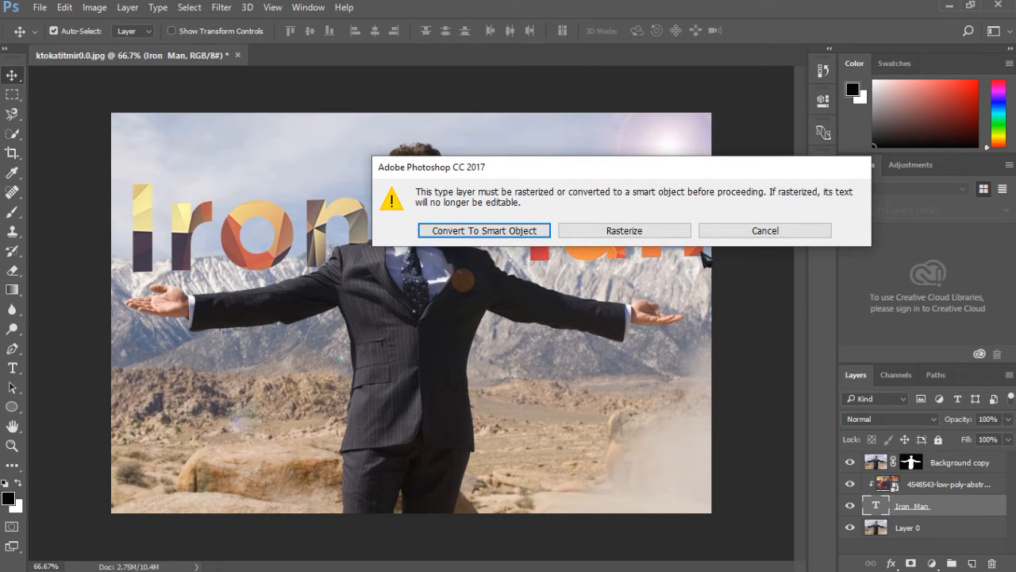
{"action": "left_click", "coordinate": [520, 231]}
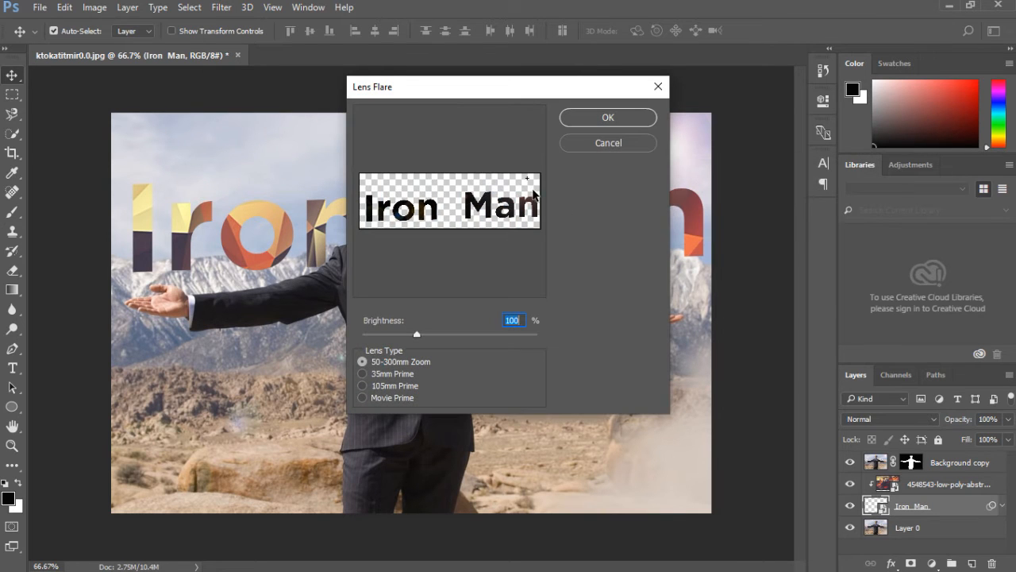
{"action": "left_click", "coordinate": [616, 118]}
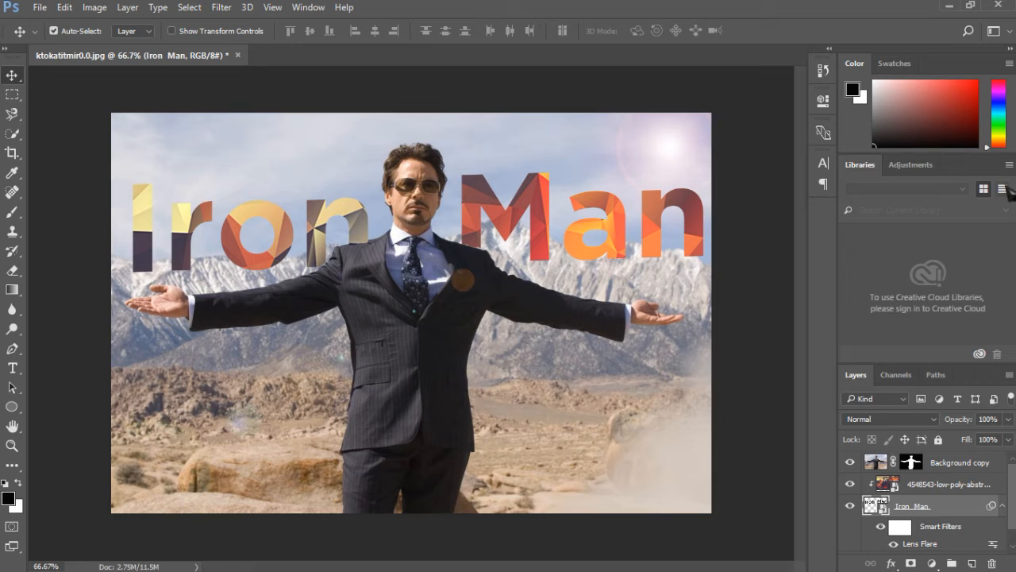
Step: Add a Hue/Saturation adjustment directly above Layer 0 with hue -15, saturation +30 and lightness +2
{"action": "scroll", "coordinate": [966, 468], "scroll_direction": "down", "scroll_amount": 1}
{"action": "left_click", "coordinate": [916, 544]}
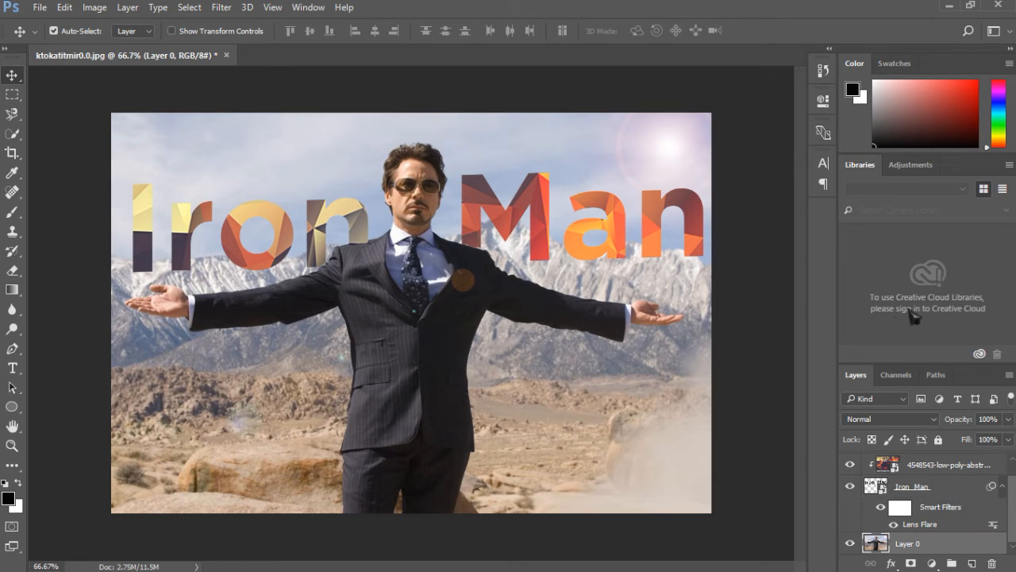
{"action": "left_click", "coordinate": [910, 167]}
{"action": "left_click", "coordinate": [870, 218]}
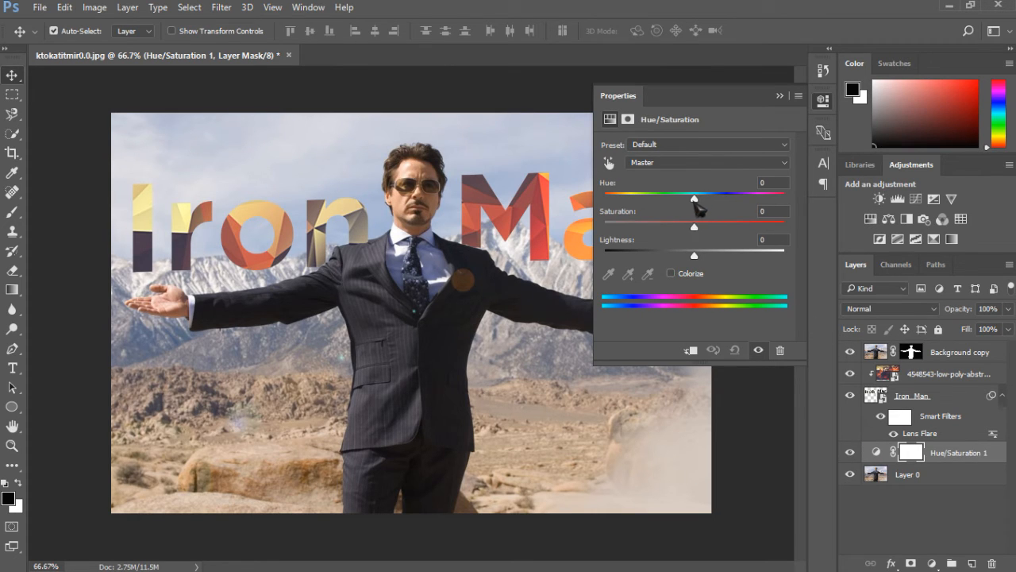
{"action": "left_click_drag", "start_coordinate": [696, 204], "coordinate": [697, 258]}
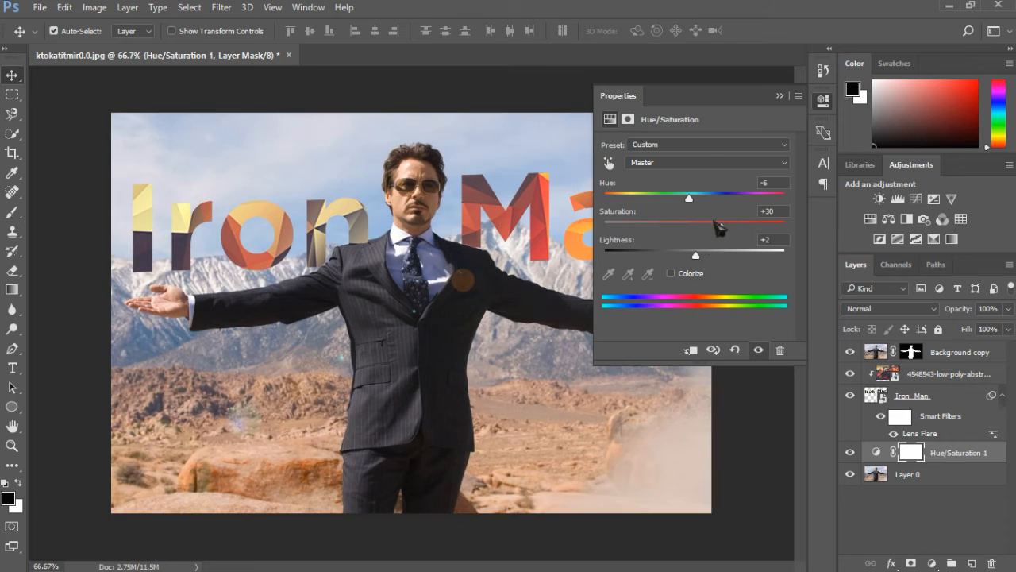
{"action": "mouse_move", "coordinate": [693, 209]}
{"action": "left_mouse_down"}
{"action": "mouse_move", "coordinate": [715, 215]}
{"action": "mouse_move", "coordinate": [682, 211]}
{"action": "left_mouse_up"}
{"action": "left_click", "coordinate": [656, 144]}
{"action": "left_click", "coordinate": [668, 146]}
{"action": "left_click", "coordinate": [671, 164]}
{"action": "key", "text": "Escape"}
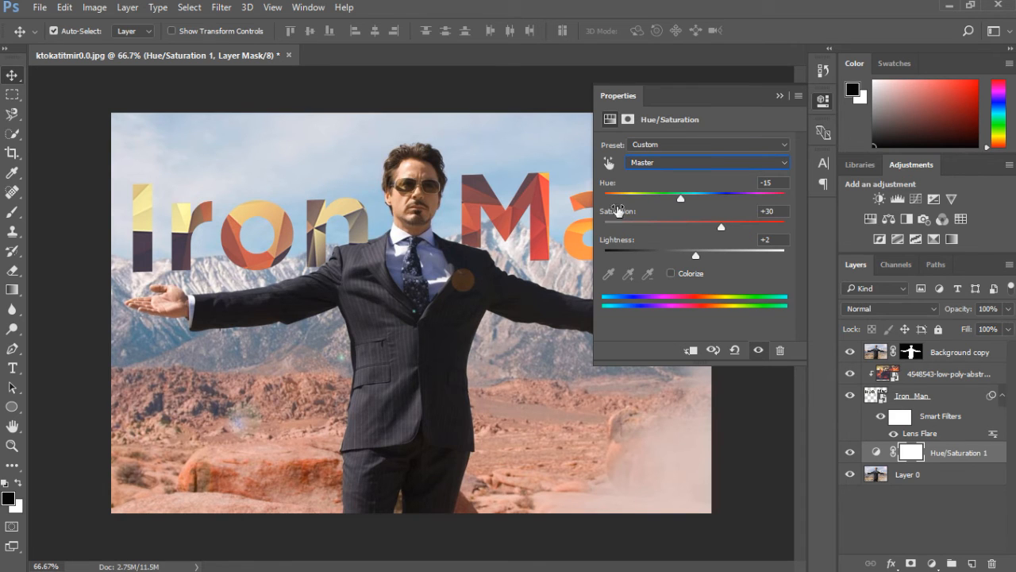
Step: Try the Colorize option on the Hue/Saturation adjustment and switch it back off
{"action": "left_click", "coordinate": [628, 120]}
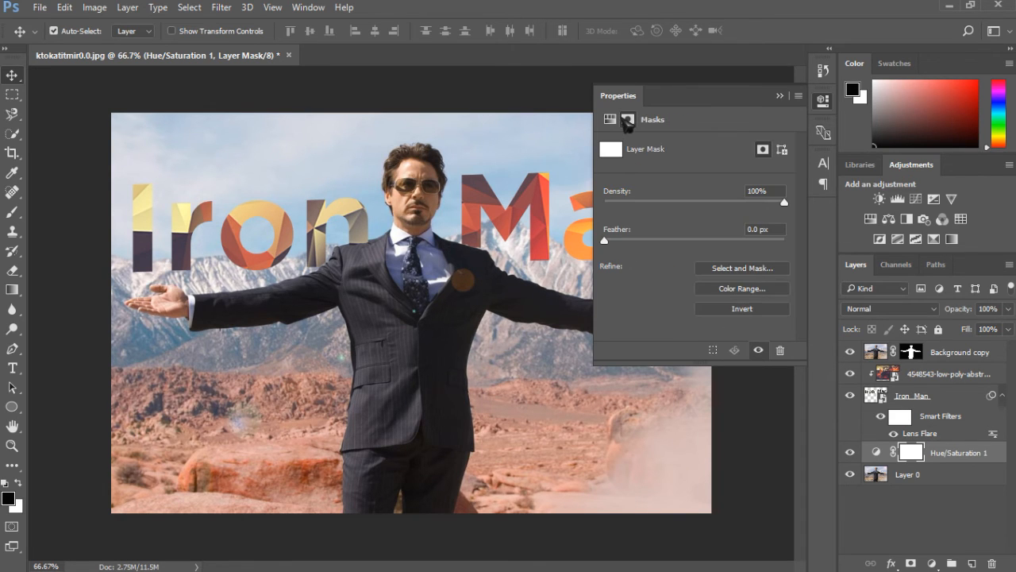
{"action": "left_click", "coordinate": [610, 119]}
{"action": "left_click", "coordinate": [671, 273]}
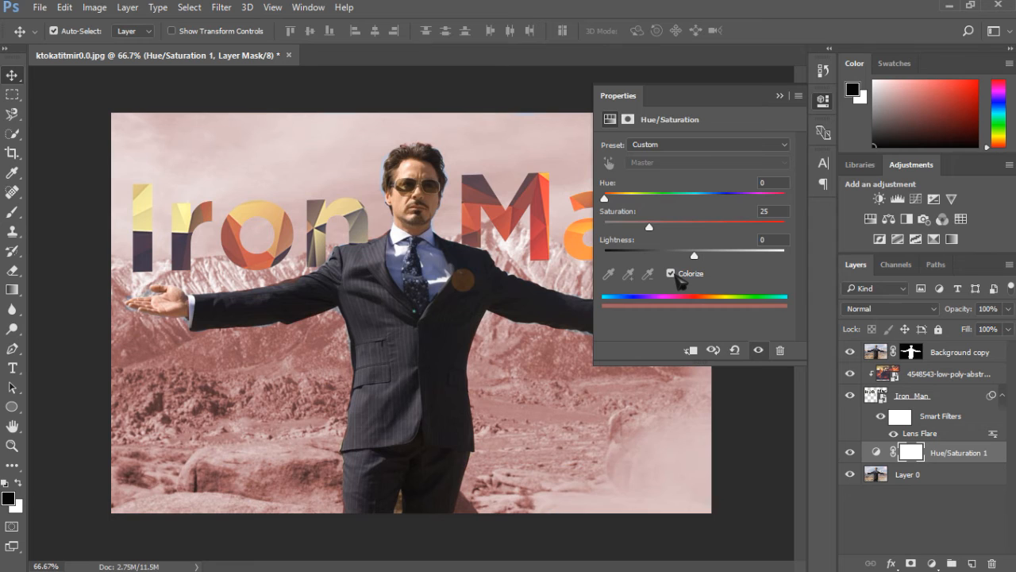
{"action": "left_click", "coordinate": [677, 274]}
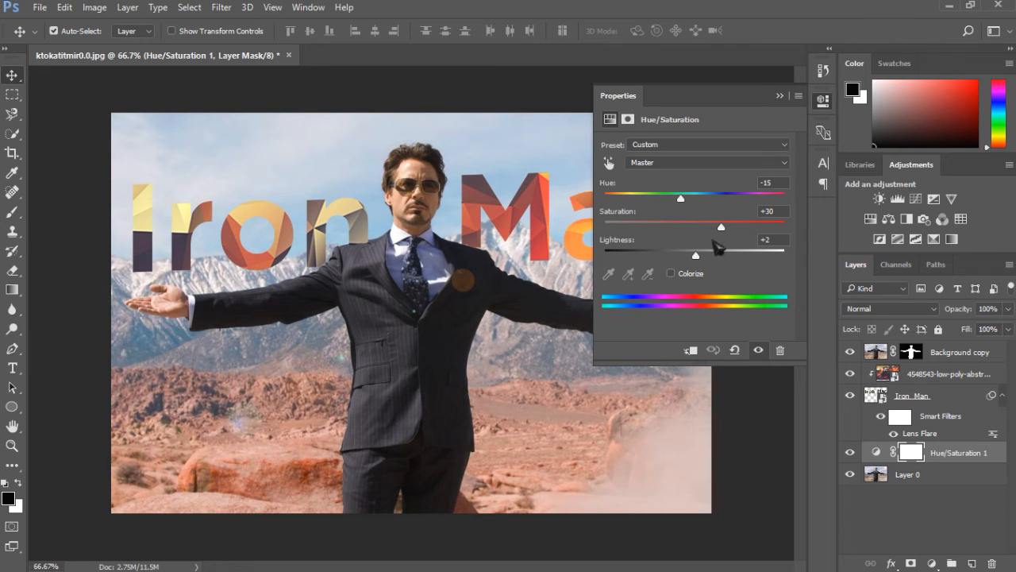
Step: Lower the saturation of the Hue/Saturation adjustment to nearly neutral and close its properties
{"action": "left_click_drag", "start_coordinate": [721, 226], "coordinate": [697, 228]}
{"action": "left_click", "coordinate": [786, 98]}
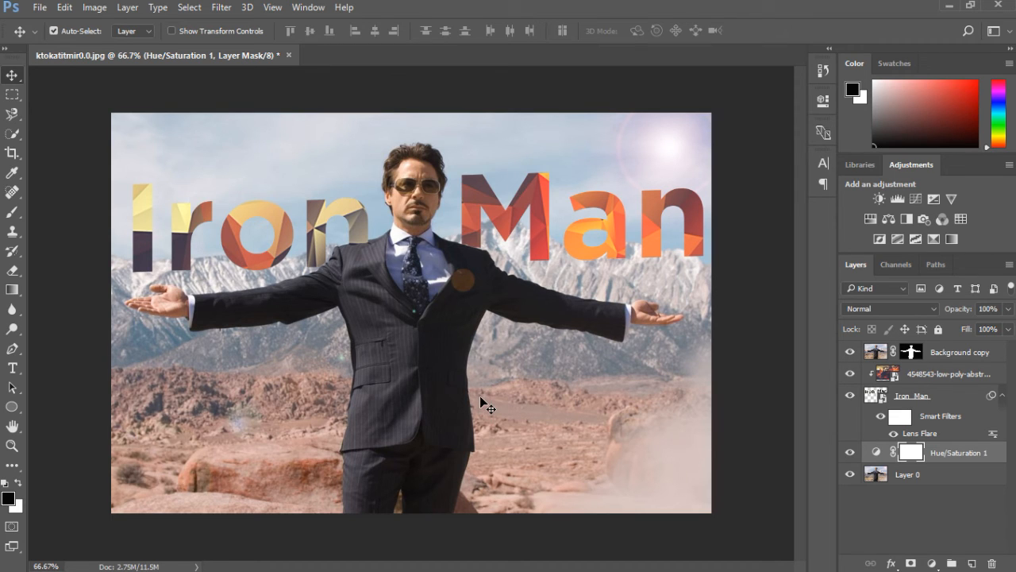
Step: Place the Dust-PNG-Photo image above the Hue/Saturation adjustment, stretched to about 101 % width and 119 % height to cover the photo
{"action": "key", "text": "ctrl+alt+shift+e"}
{"action": "left_click", "coordinate": [454, 236]}
{"action": "left_click_drag", "start_coordinate": [515, 337], "coordinate": [517, 304]}
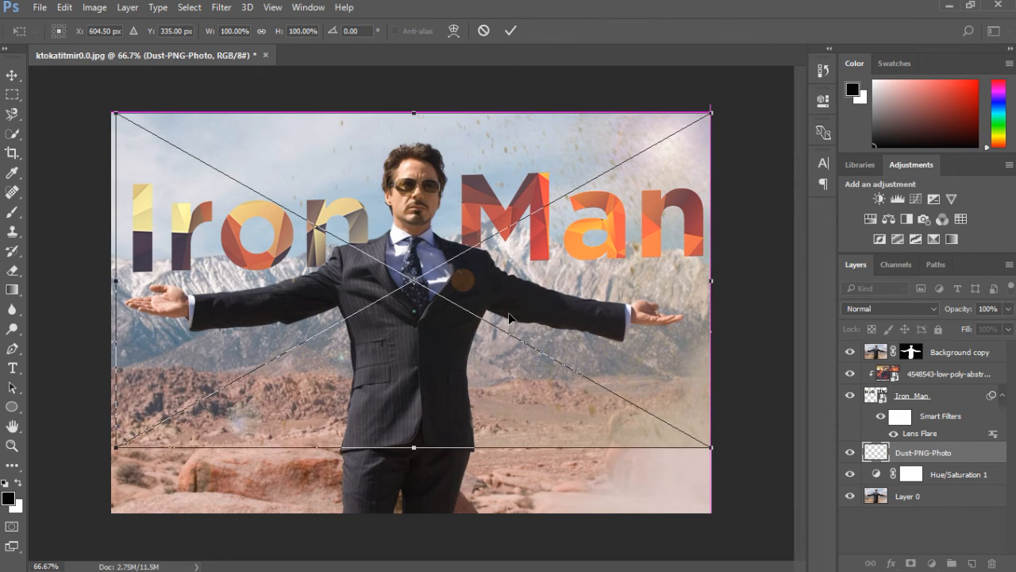
{"action": "left_click_drag", "start_coordinate": [413, 449], "coordinate": [438, 508]}
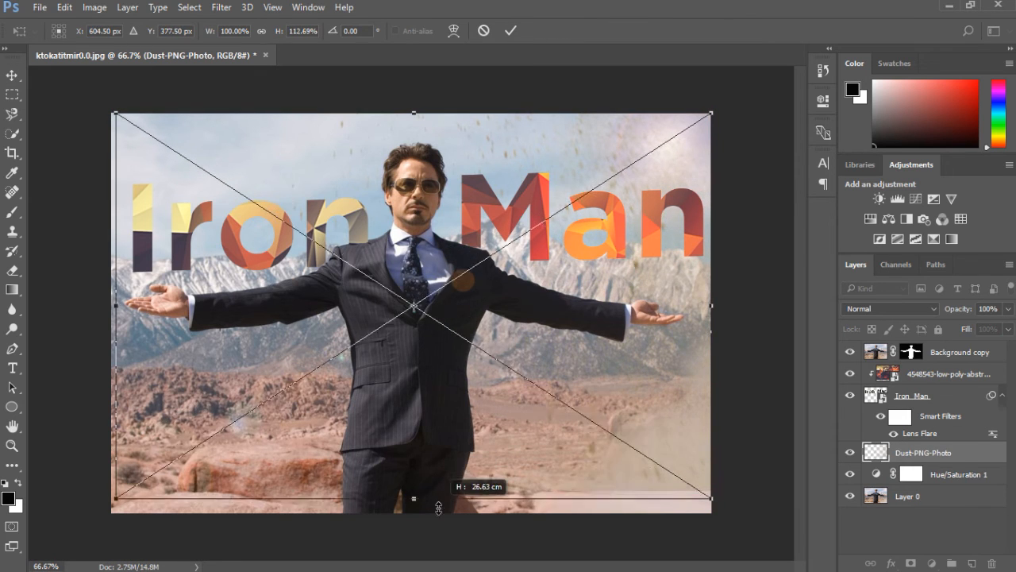
{"action": "left_click", "coordinate": [511, 30]}
Step: Duplicate the Dust-PNG-Photo layer and flip the copy horizontally so dust covers the opposite side of the photo
{"action": "left_click_drag", "start_coordinate": [930, 452], "coordinate": [972, 562]}
{"action": "key", "text": "ctrl+t"}
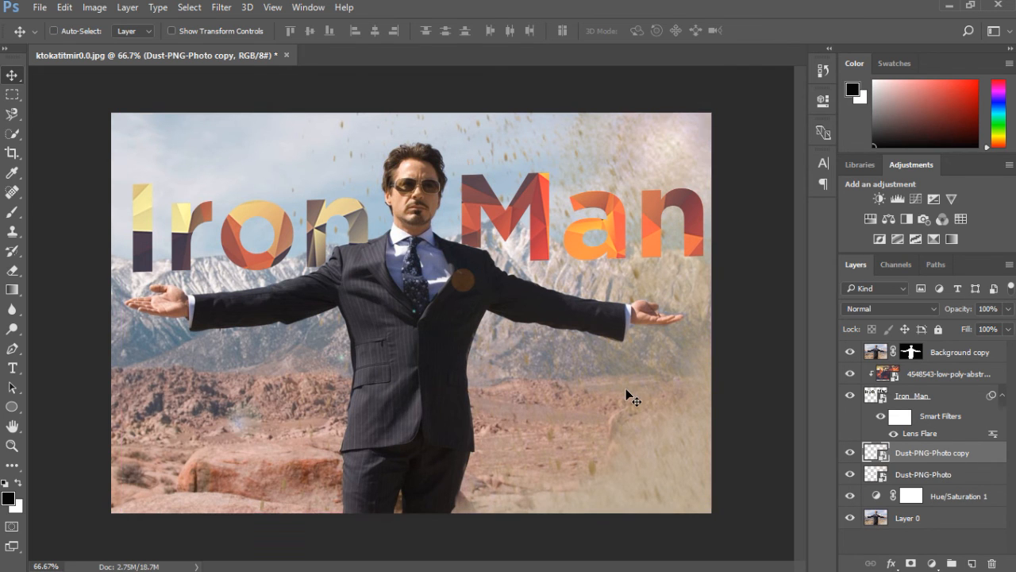
{"action": "right_click", "coordinate": [628, 399]}
{"action": "left_click", "coordinate": [679, 363]}
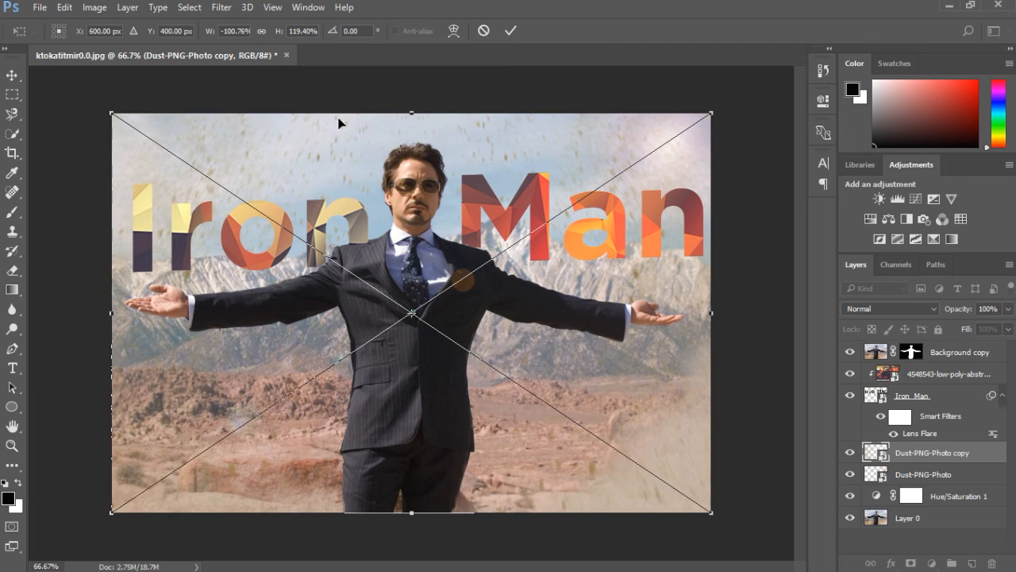
{"action": "left_click", "coordinate": [510, 31]}
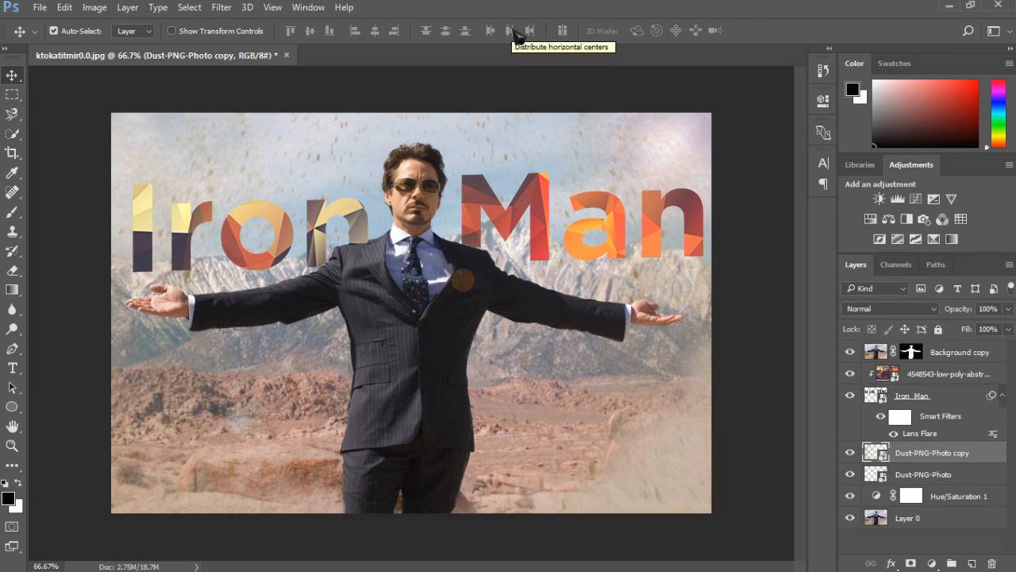
Step: Move both dust layers above the clipped low-poly image, directly beneath the Background copy layer
{"action": "left_click", "coordinate": [926, 477], "text": "shift"}
{"action": "left_click_drag", "start_coordinate": [926, 476], "coordinate": [913, 371]}
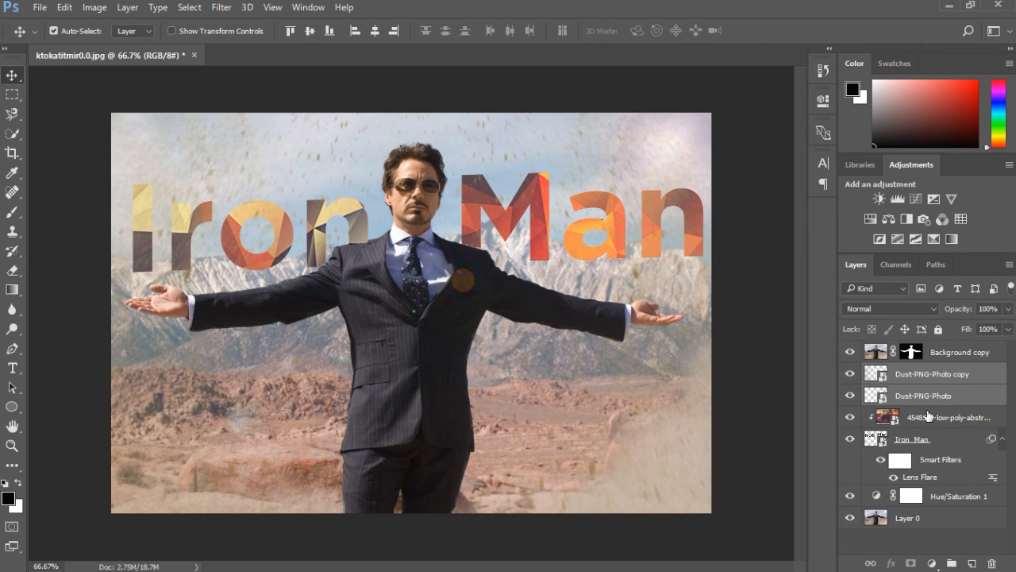
Step: Save the composition as a layered Photoshop file
{"action": "left_click", "coordinate": [39, 7]}
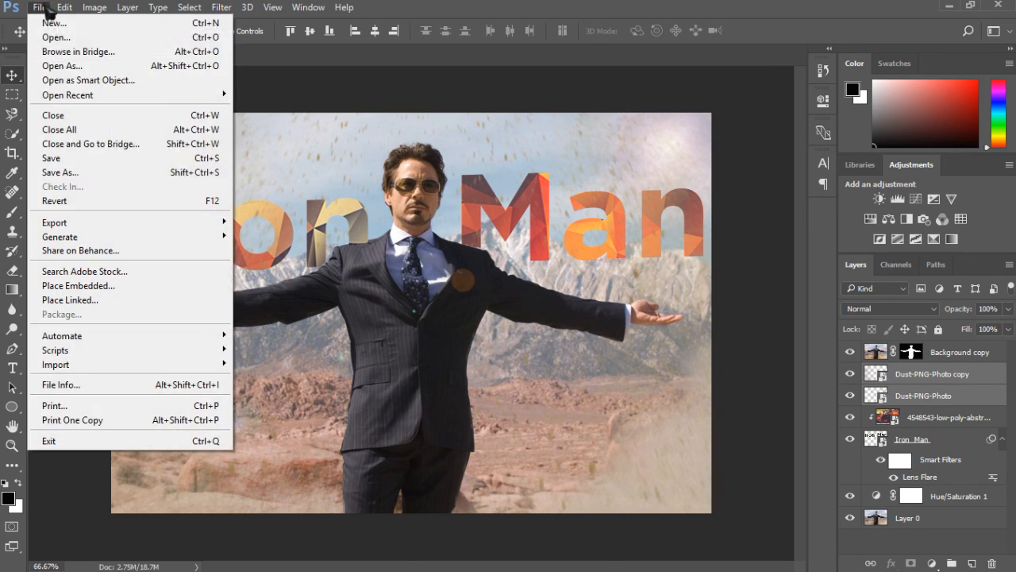
{"action": "left_click", "coordinate": [73, 158]}
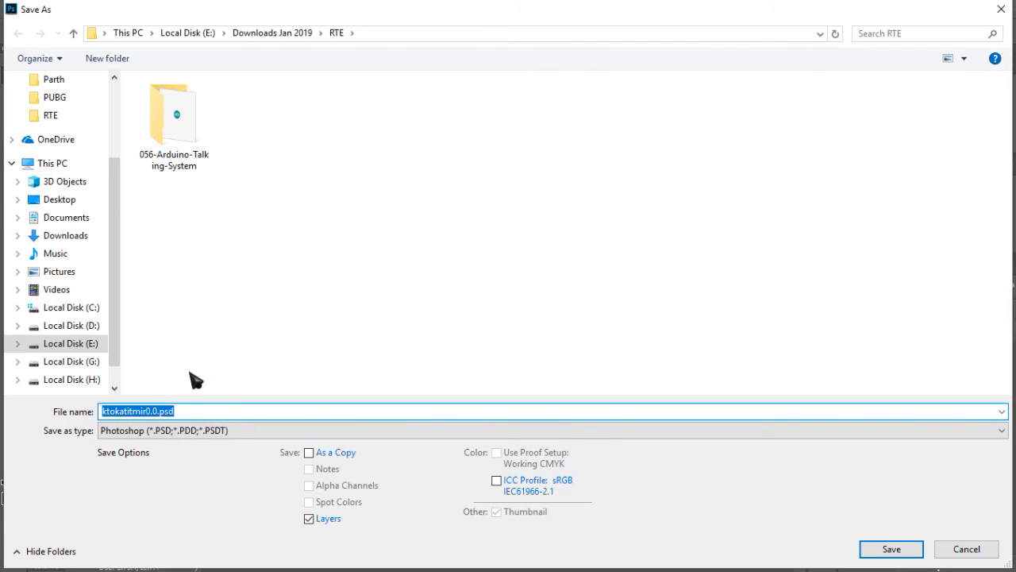